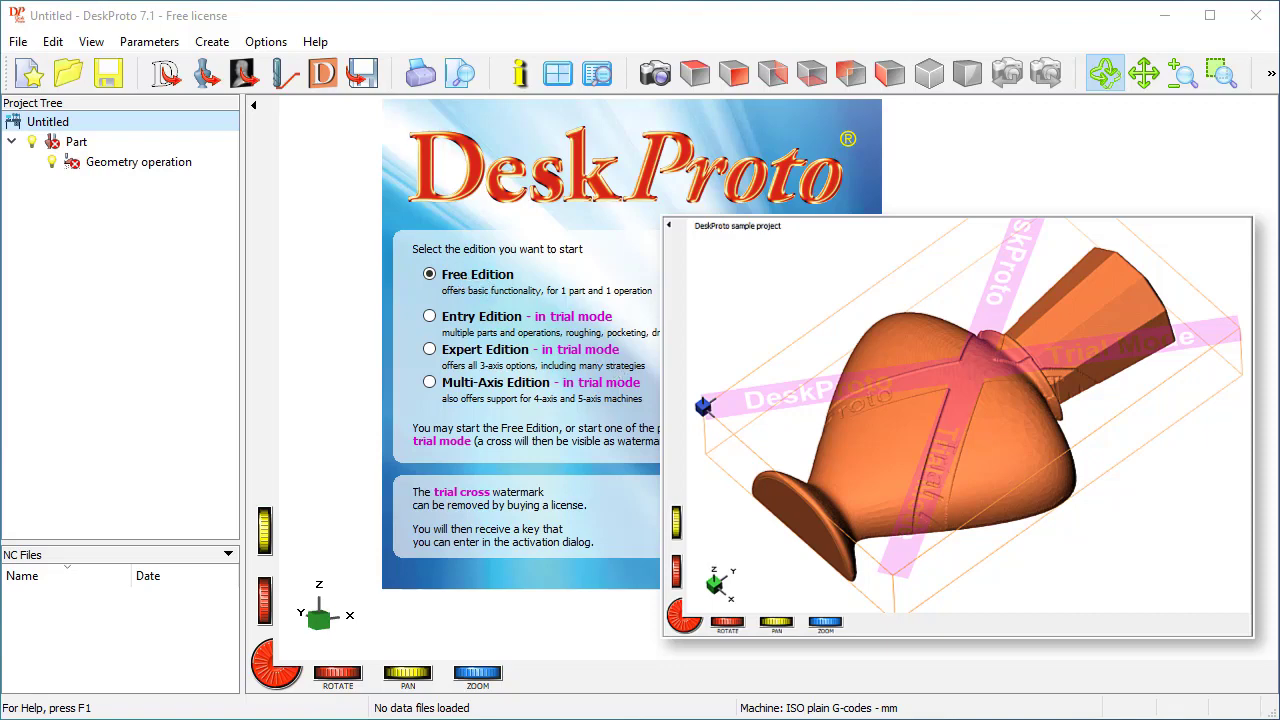
Step: Start DeskProto Free Edition and tick 'Use samples folder' for new projects
click(805, 432)
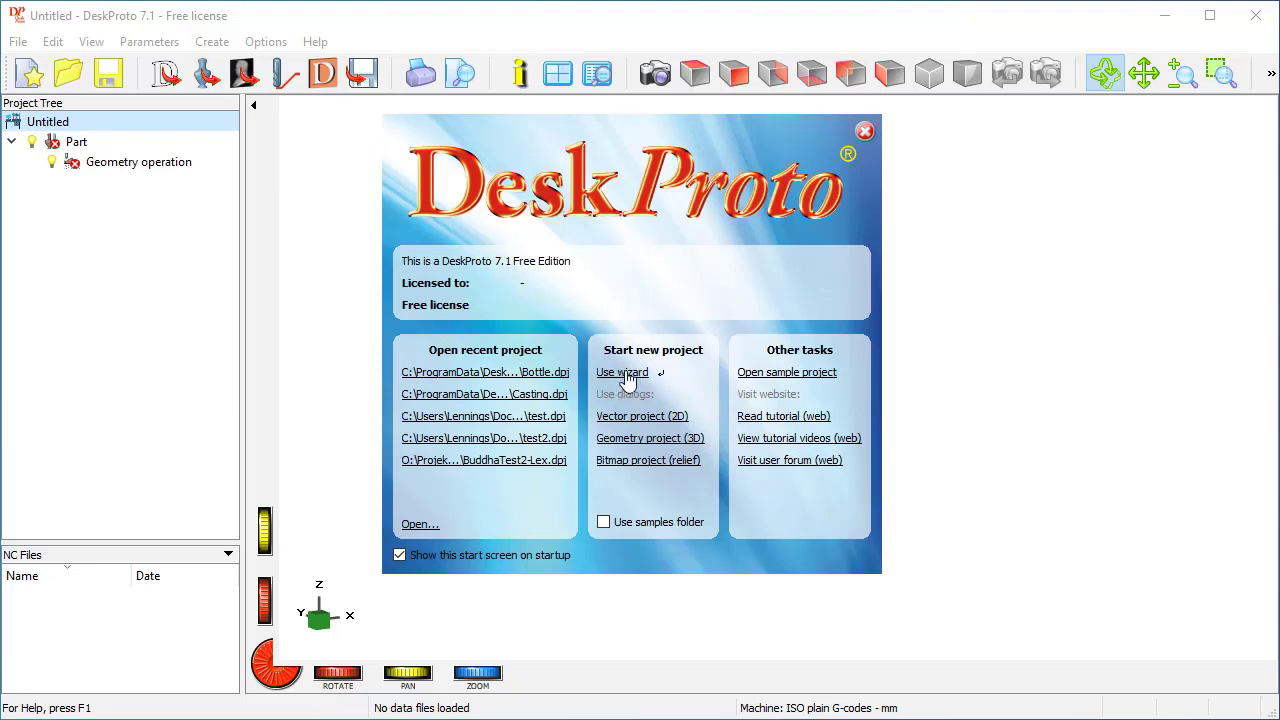
click(604, 524)
Step: Start a wizard project with 'Basic Vector machining (2D)' and advance to 'What to machine?'
click(636, 375)
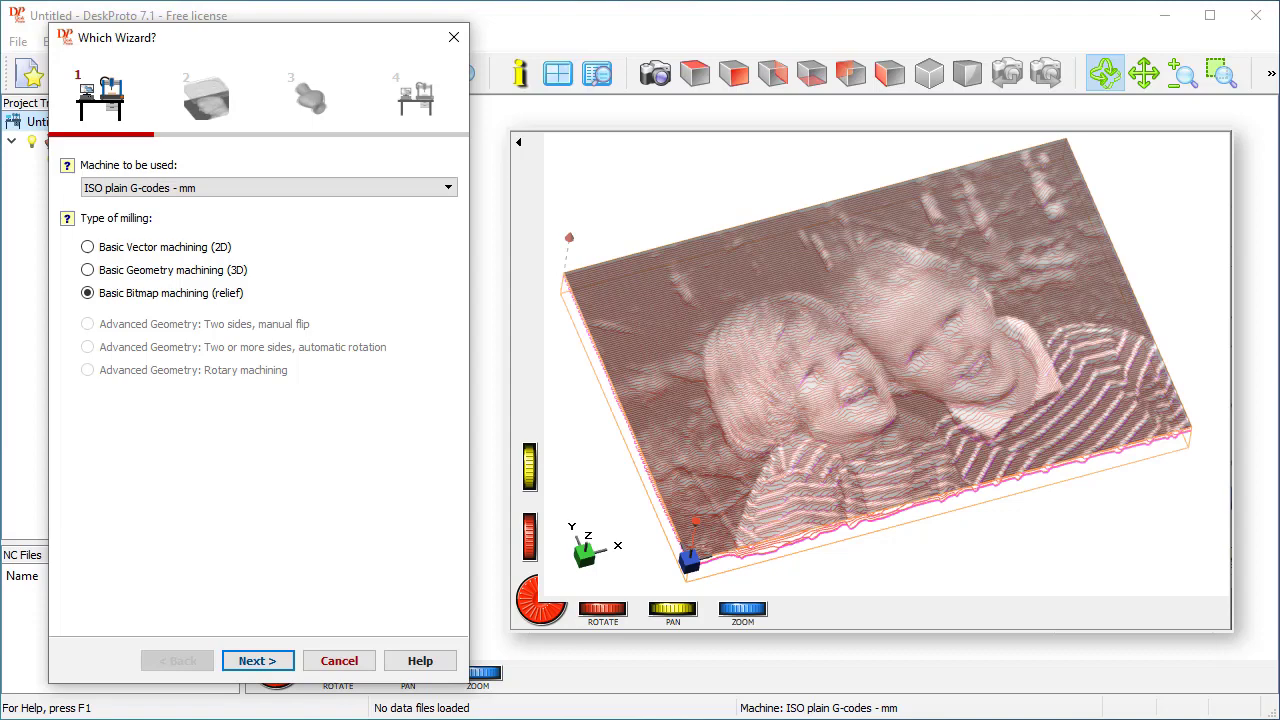
click(89, 248)
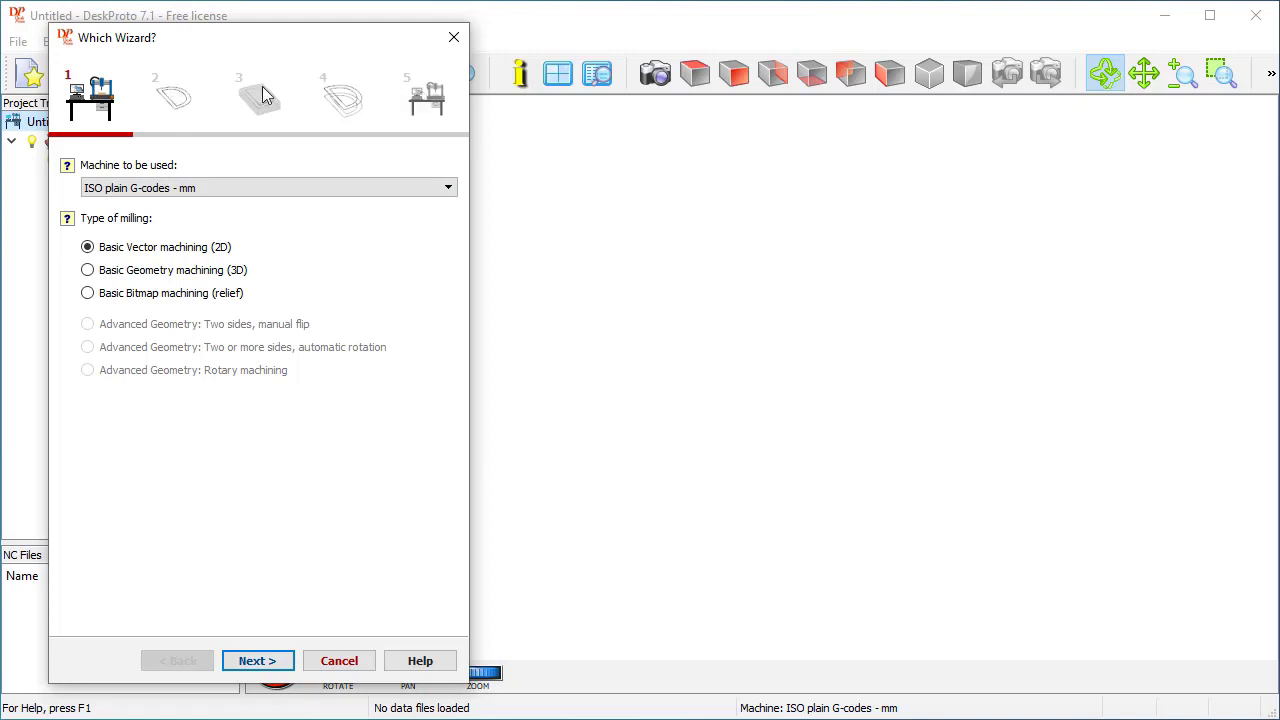
click(245, 661)
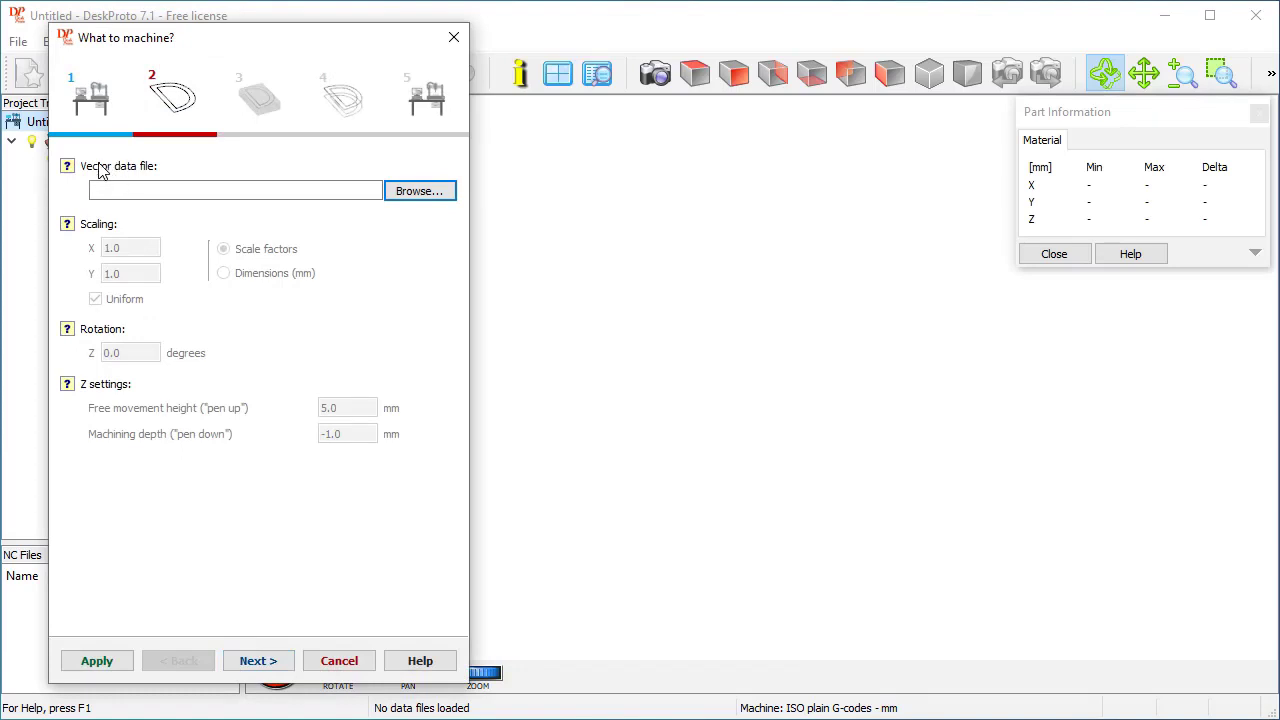
Step: Load 2D_DpBeerTray.dxf, check it in 3D, and select the machining depth to enter -11
click(408, 197)
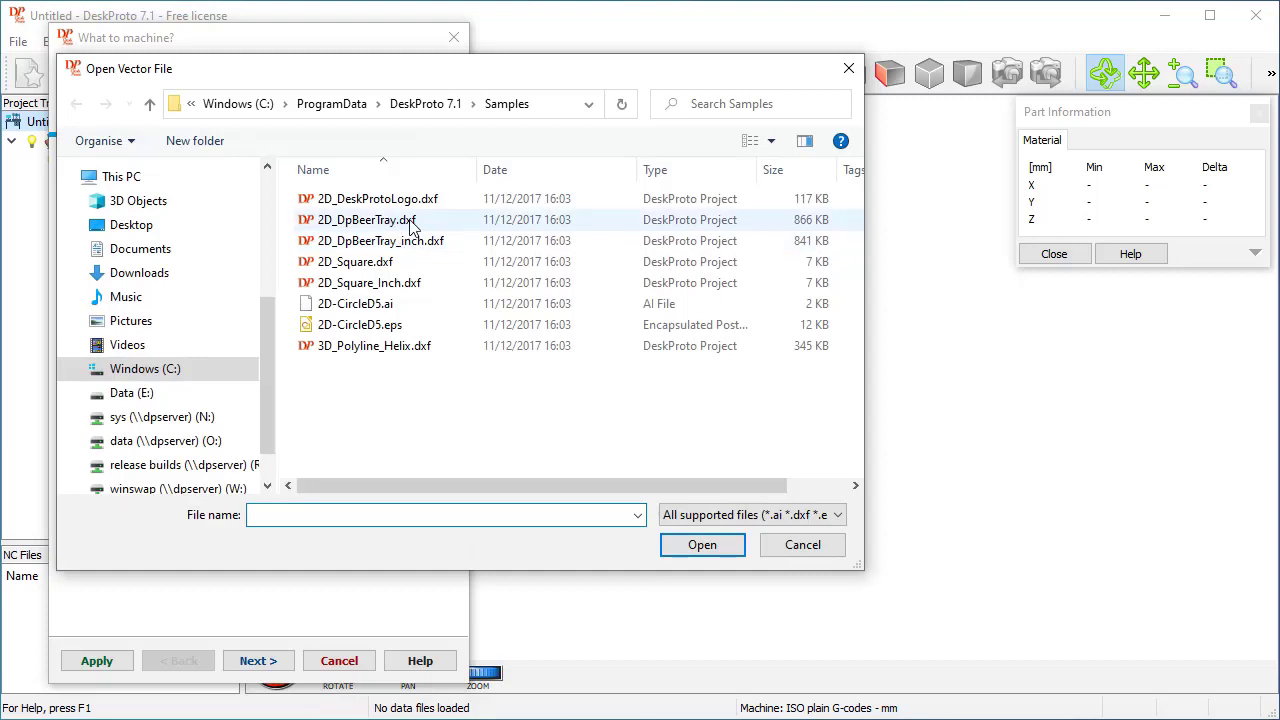
mouse_move(366, 219)
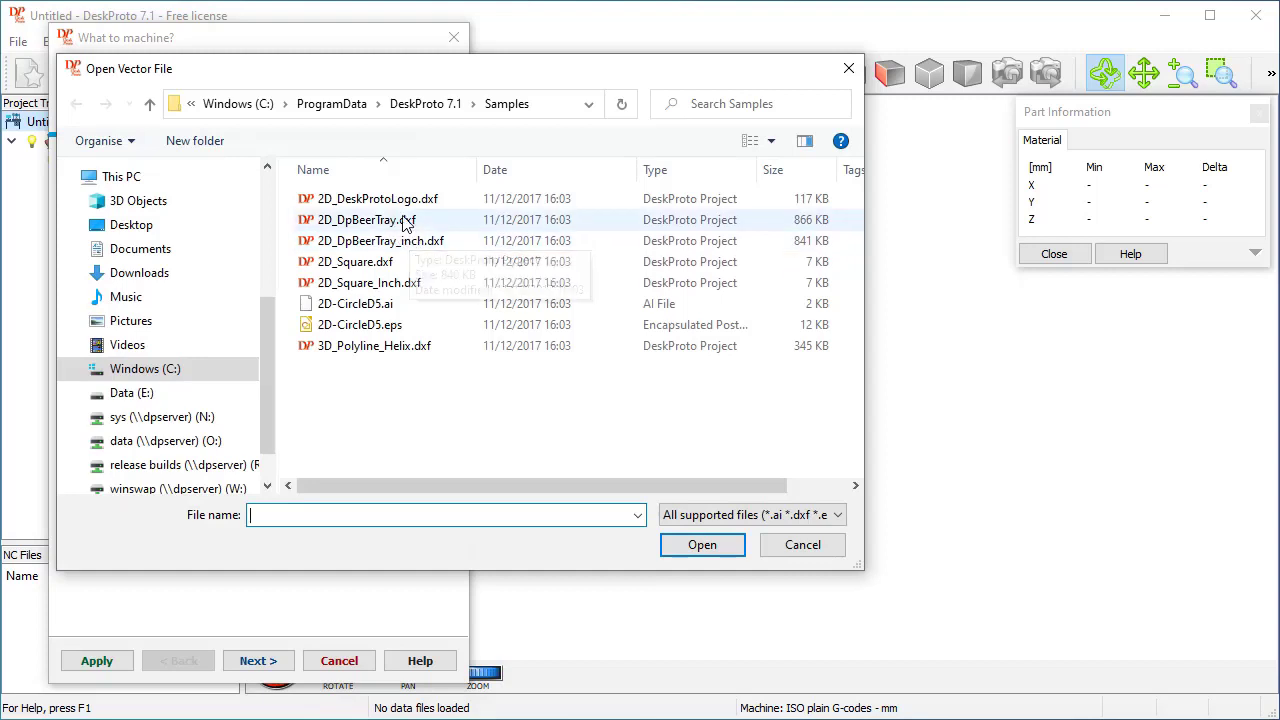
click(402, 220)
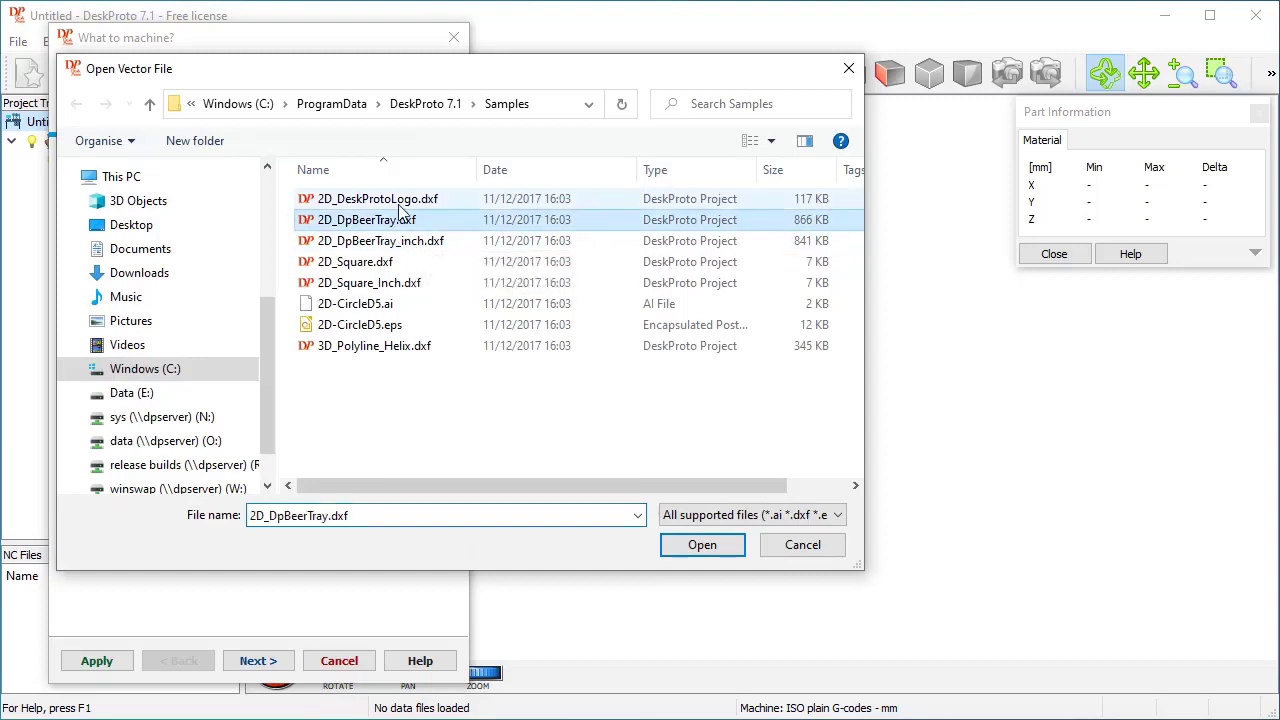
click(702, 545)
drag(795, 565, 795, 512)
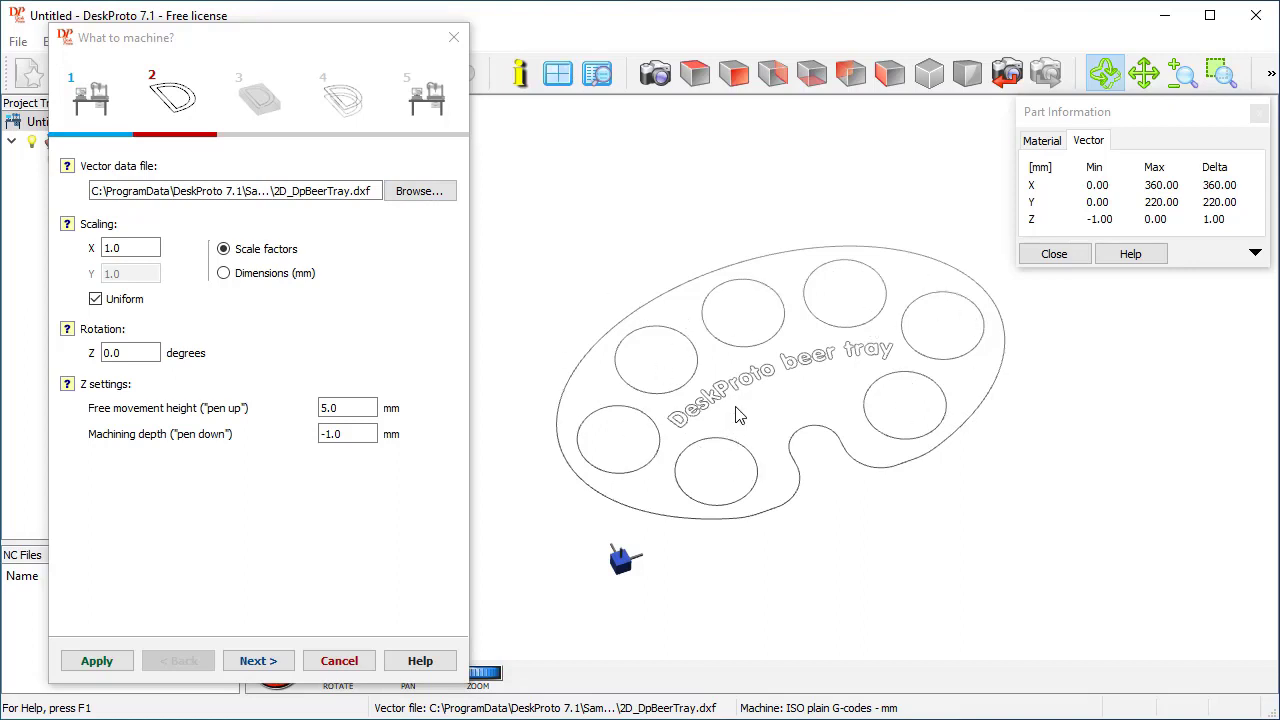
drag(738, 413, 760, 408)
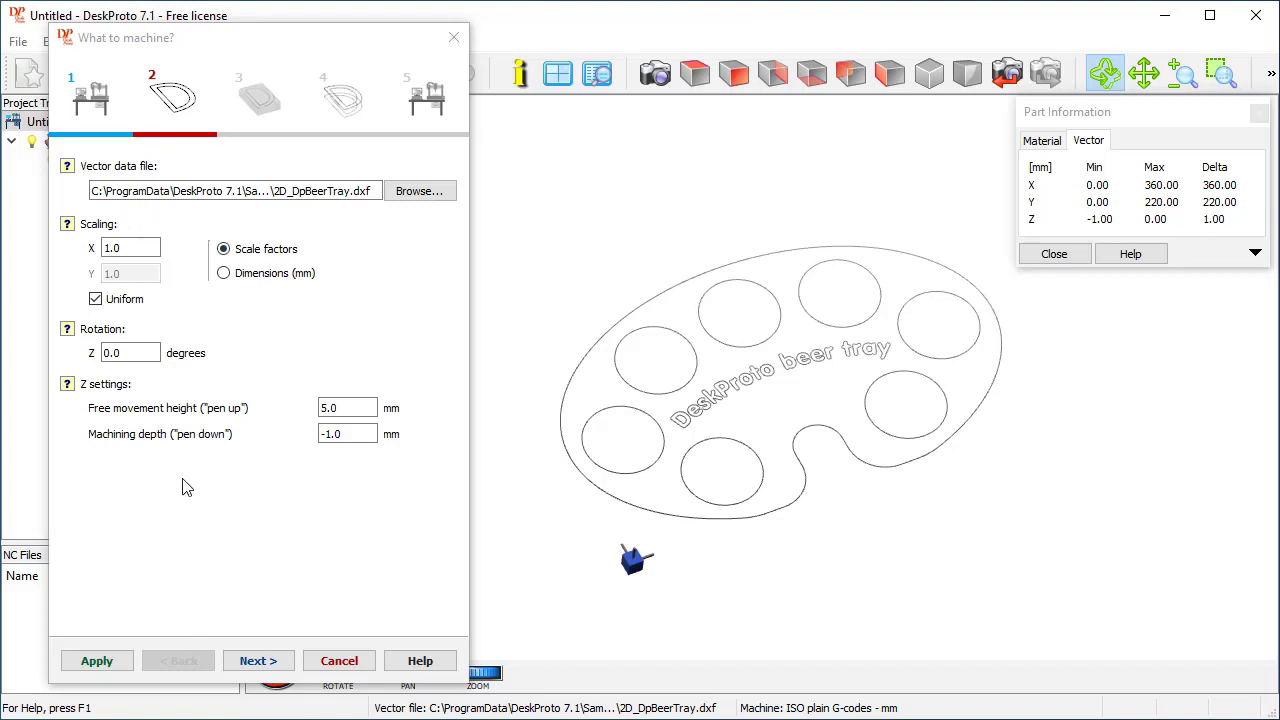
double_click(329, 437)
text(-11)
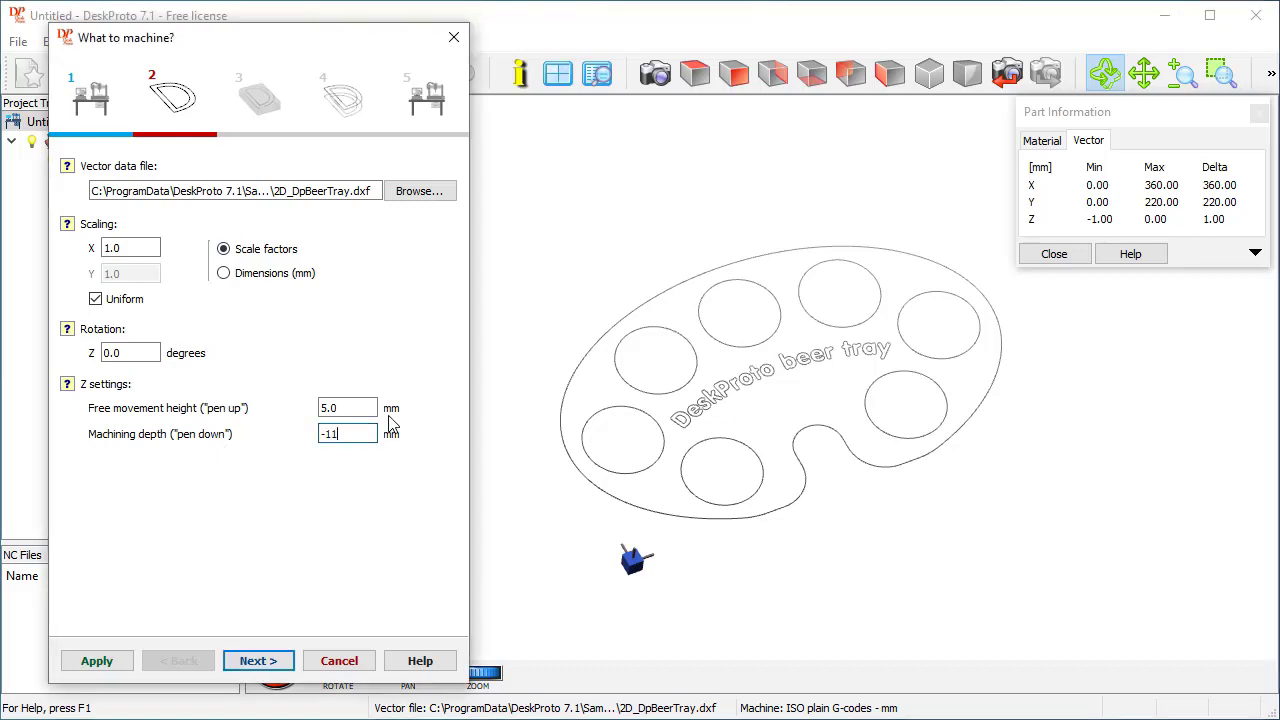
Step: Accept the default material block and calculate the tray's profile toolpaths
click(260, 664)
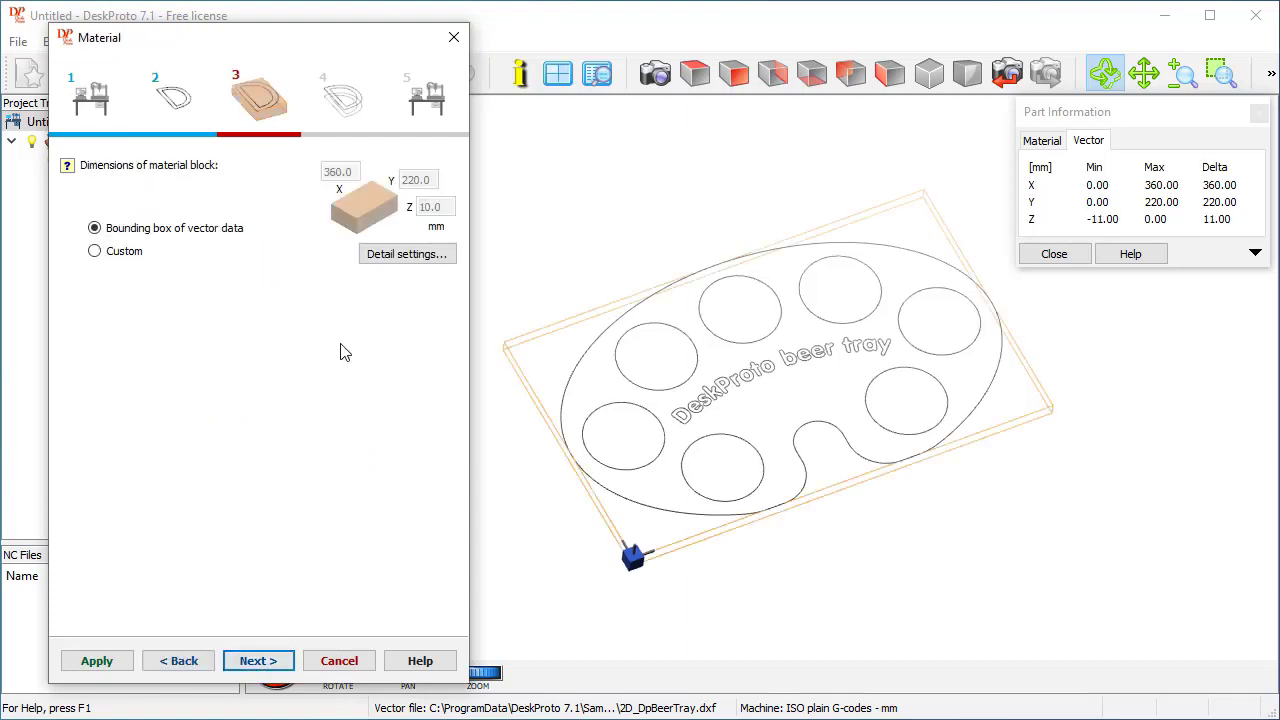
click(256, 666)
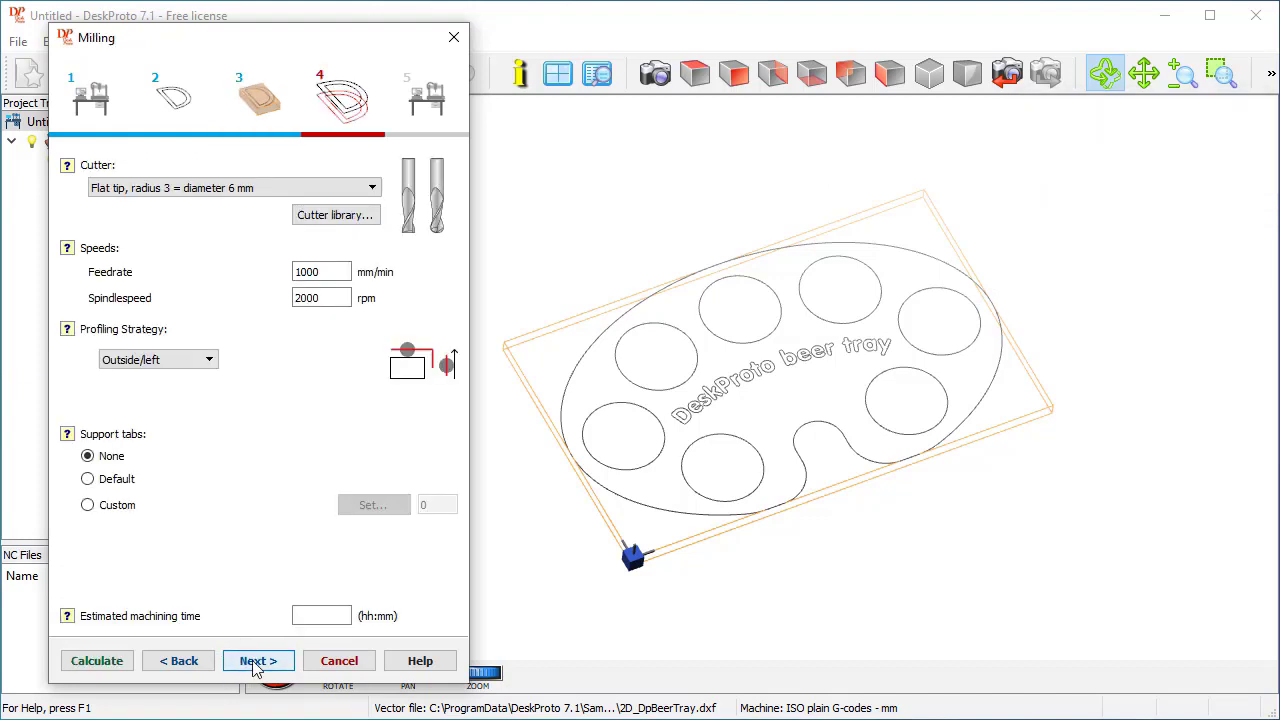
click(100, 664)
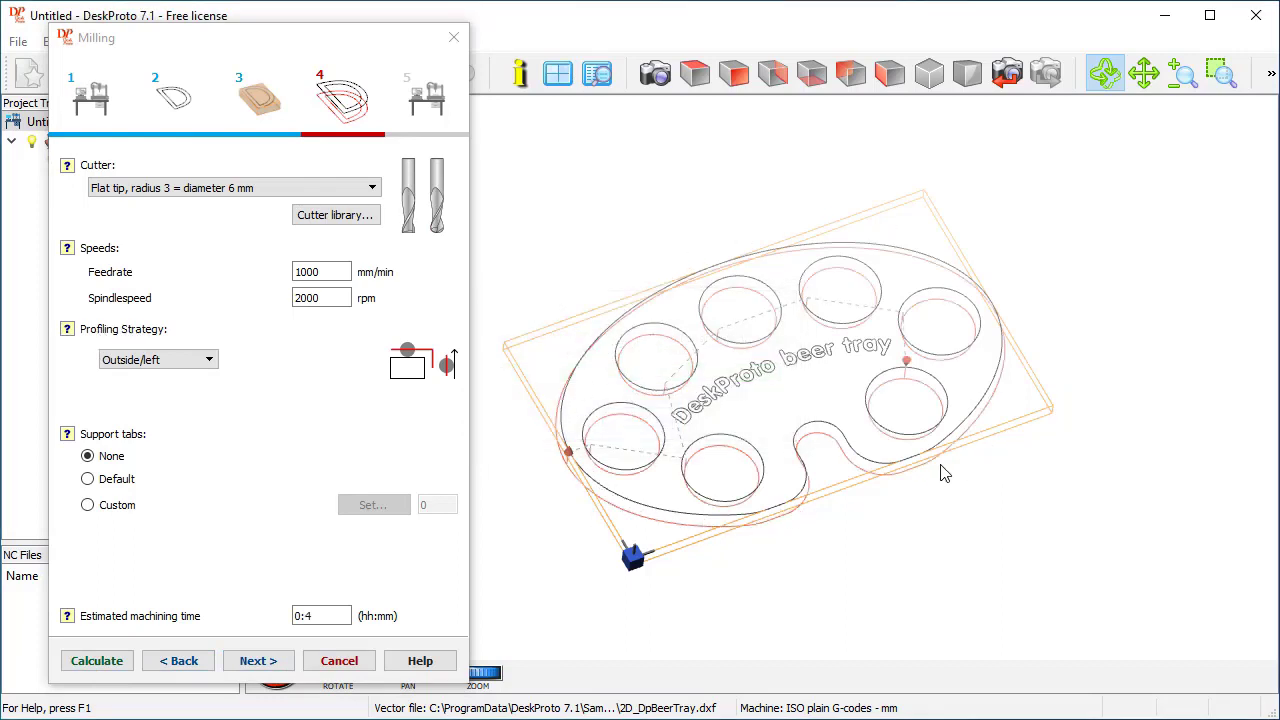
mouse_move(855, 410)
mouse_down()
mouse_move(843, 520)
mouse_move(820, 507)
mouse_up()
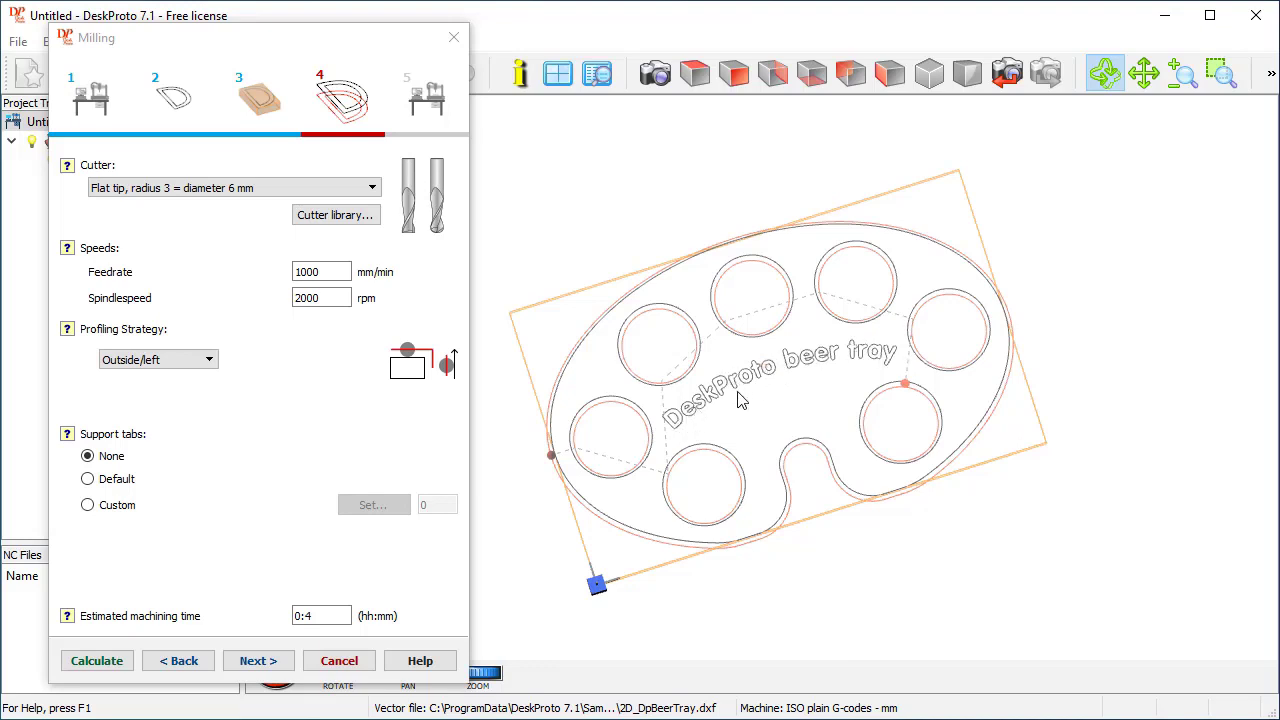
drag(831, 480, 861, 323)
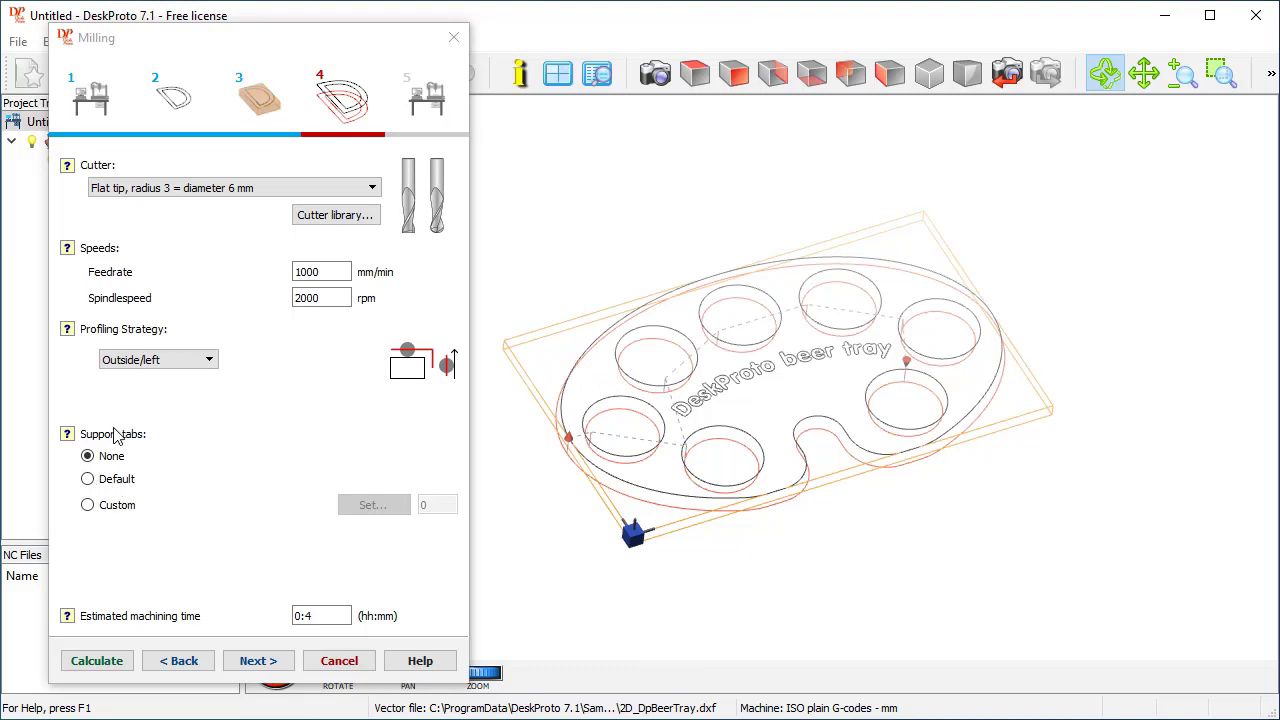
Step: Add default support tabs and recalculate the toolpaths, inspecting the tabs
click(88, 480)
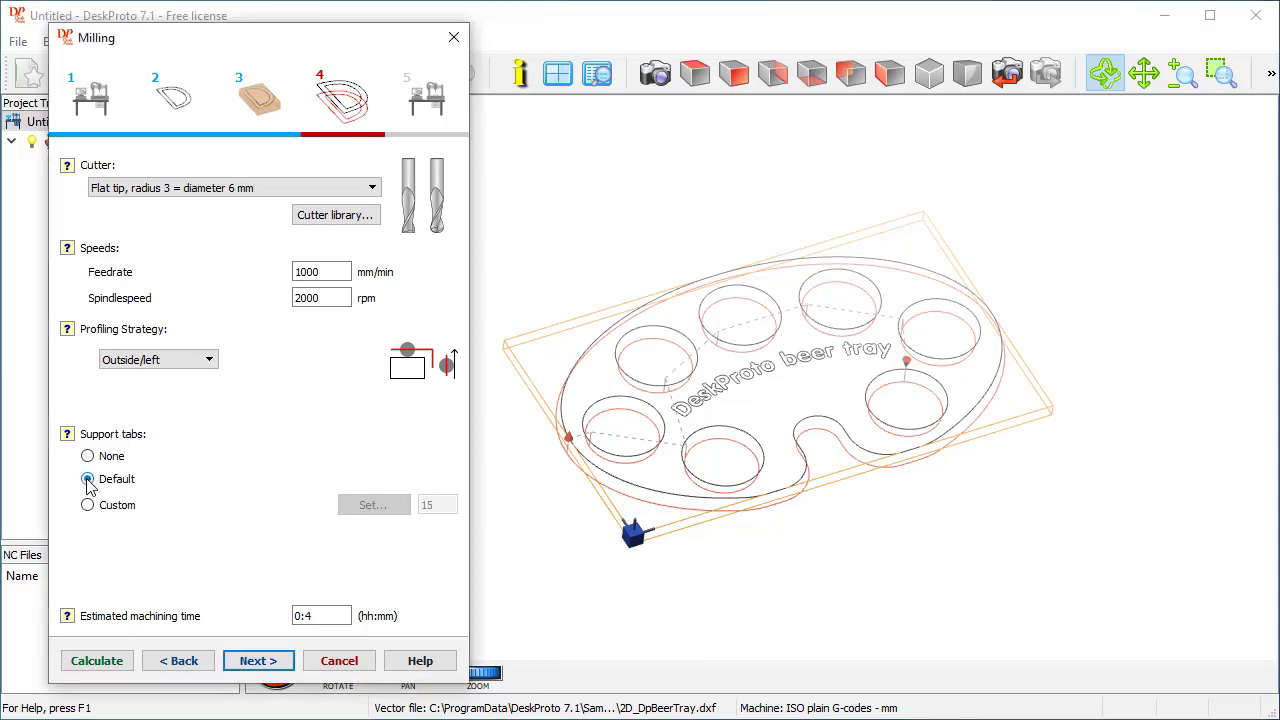
click(88, 661)
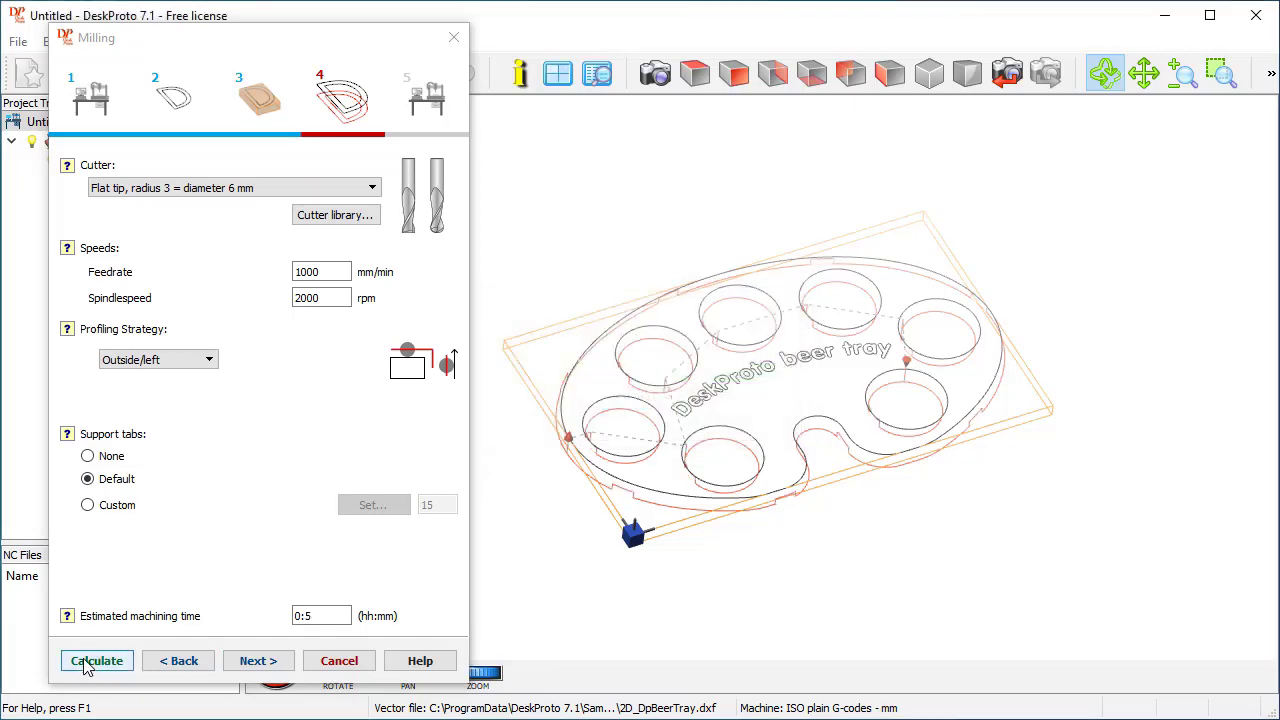
drag(958, 538, 984, 510)
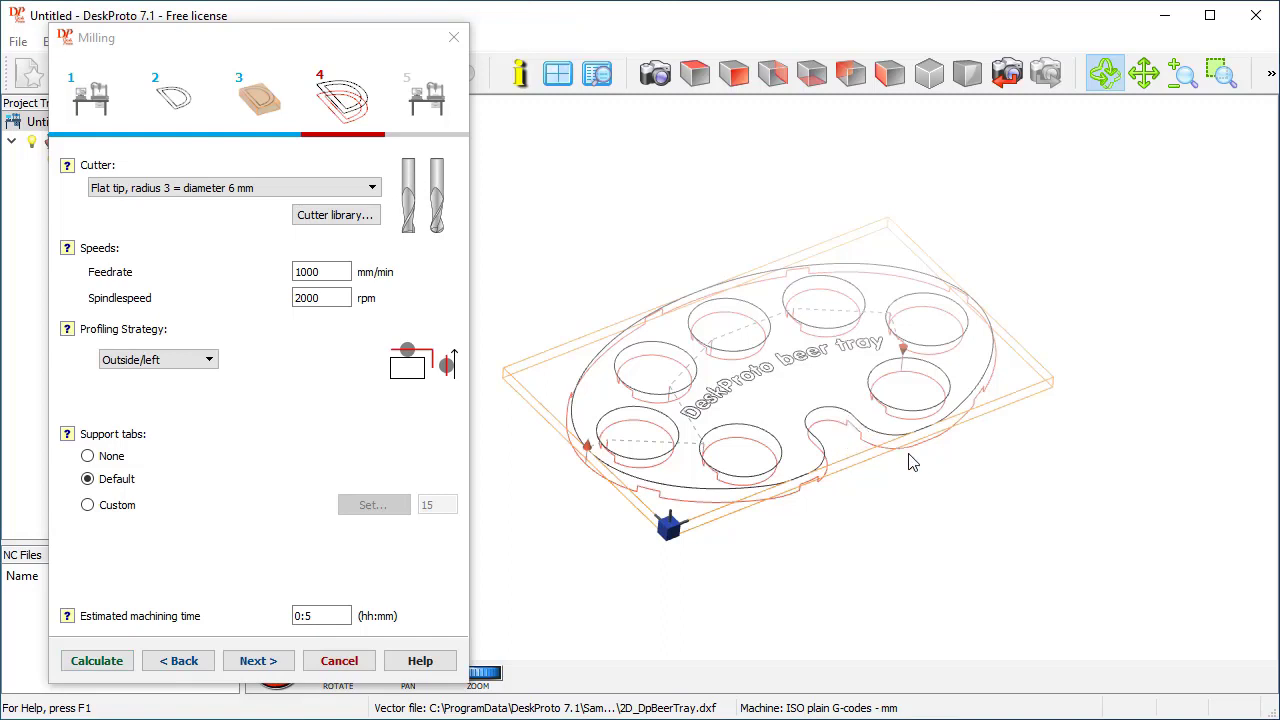
drag(912, 462, 924, 521)
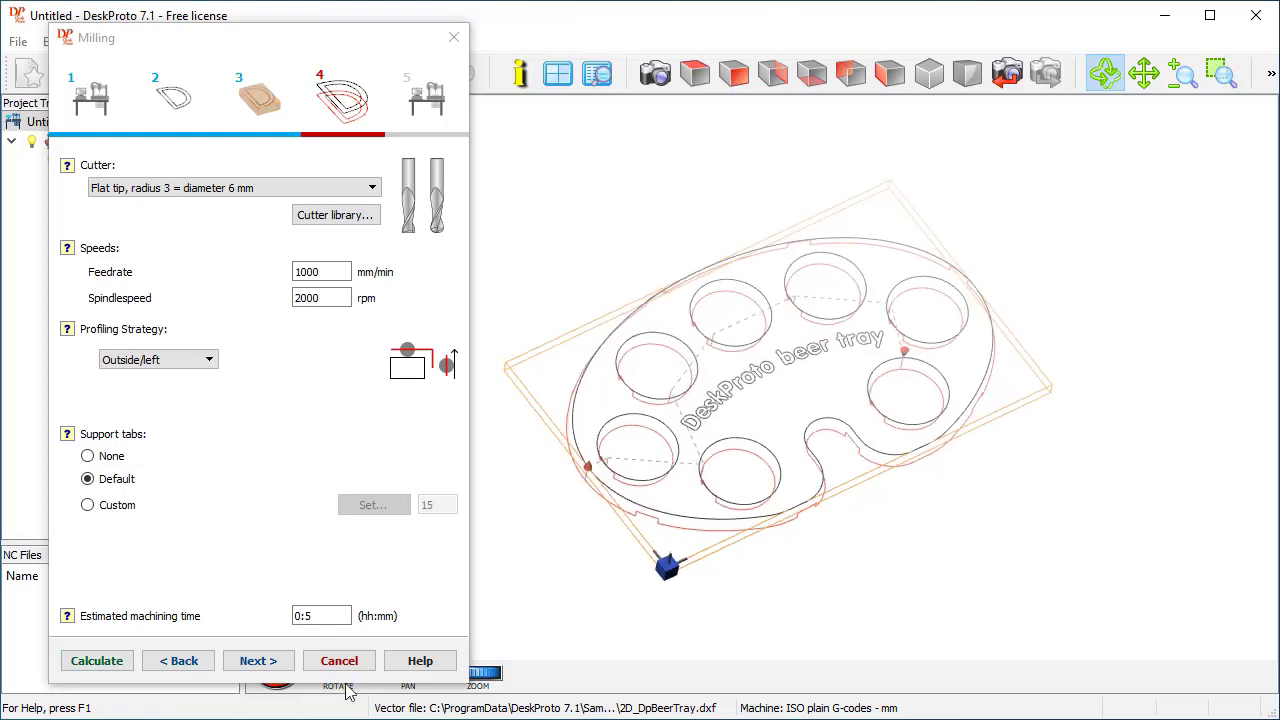
Step: Show the simulated milled beer tray and inspect it from several angles
click(256, 661)
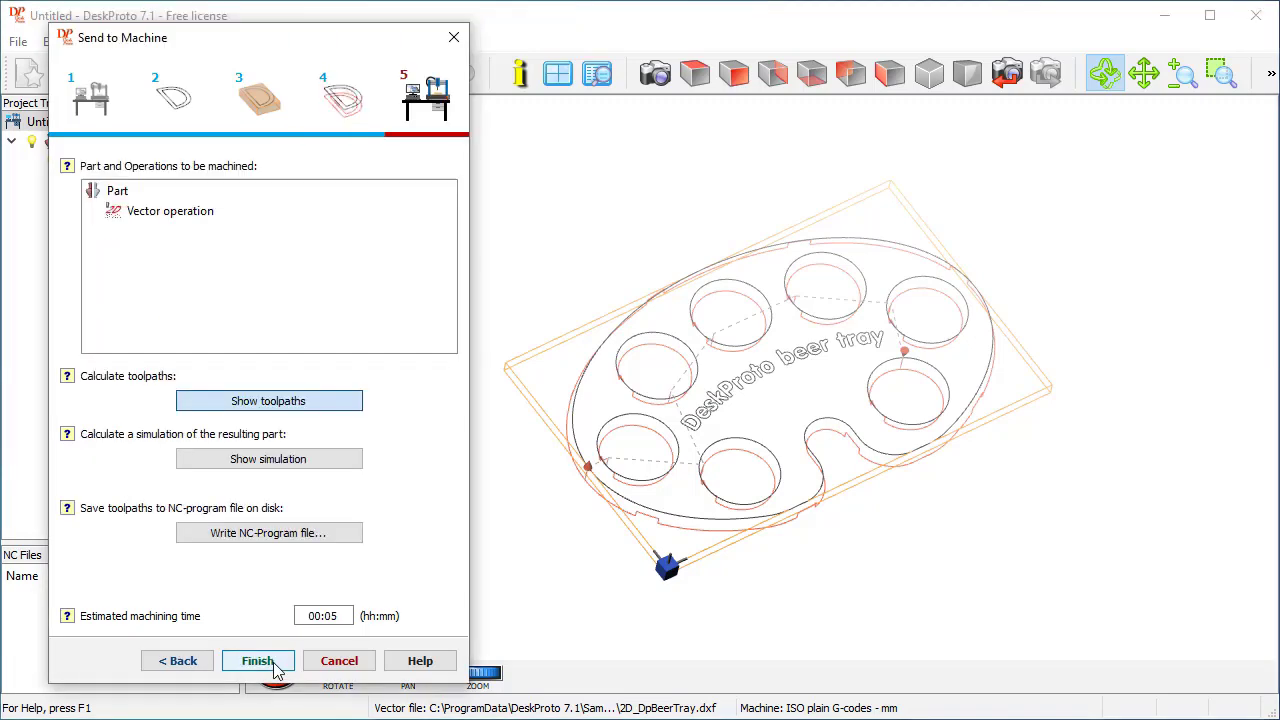
click(268, 461)
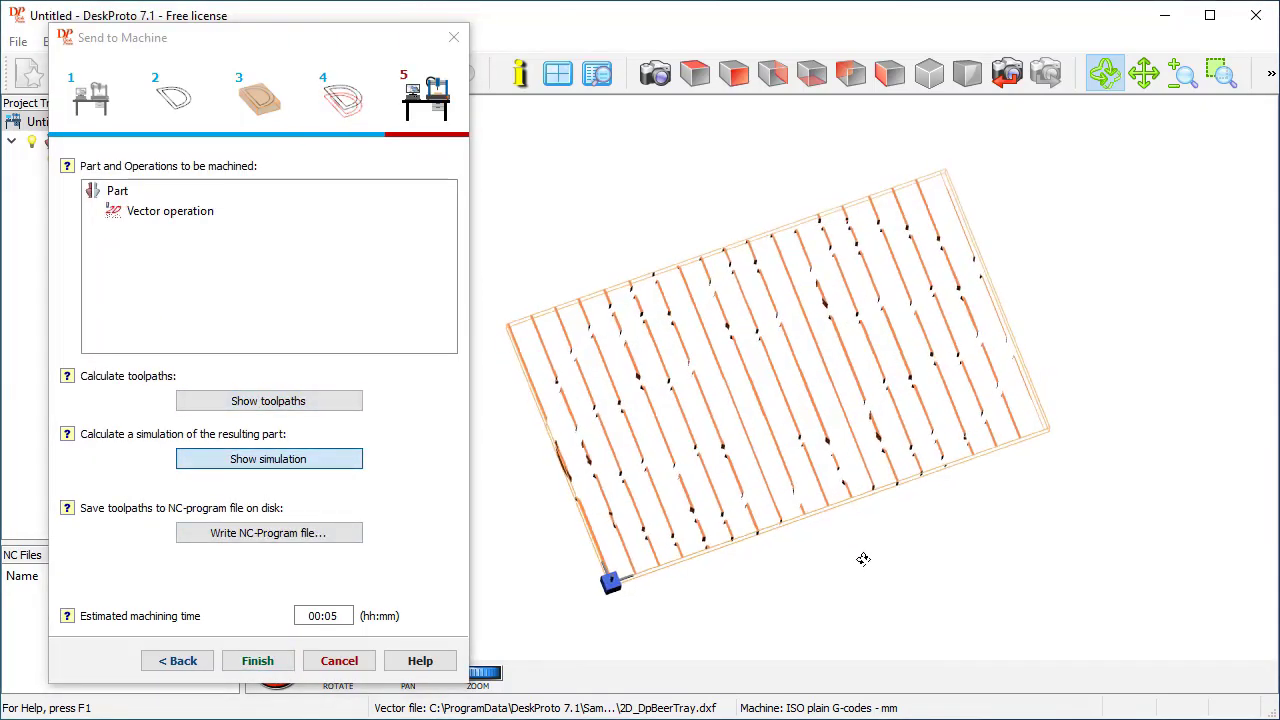
drag(911, 485, 862, 568)
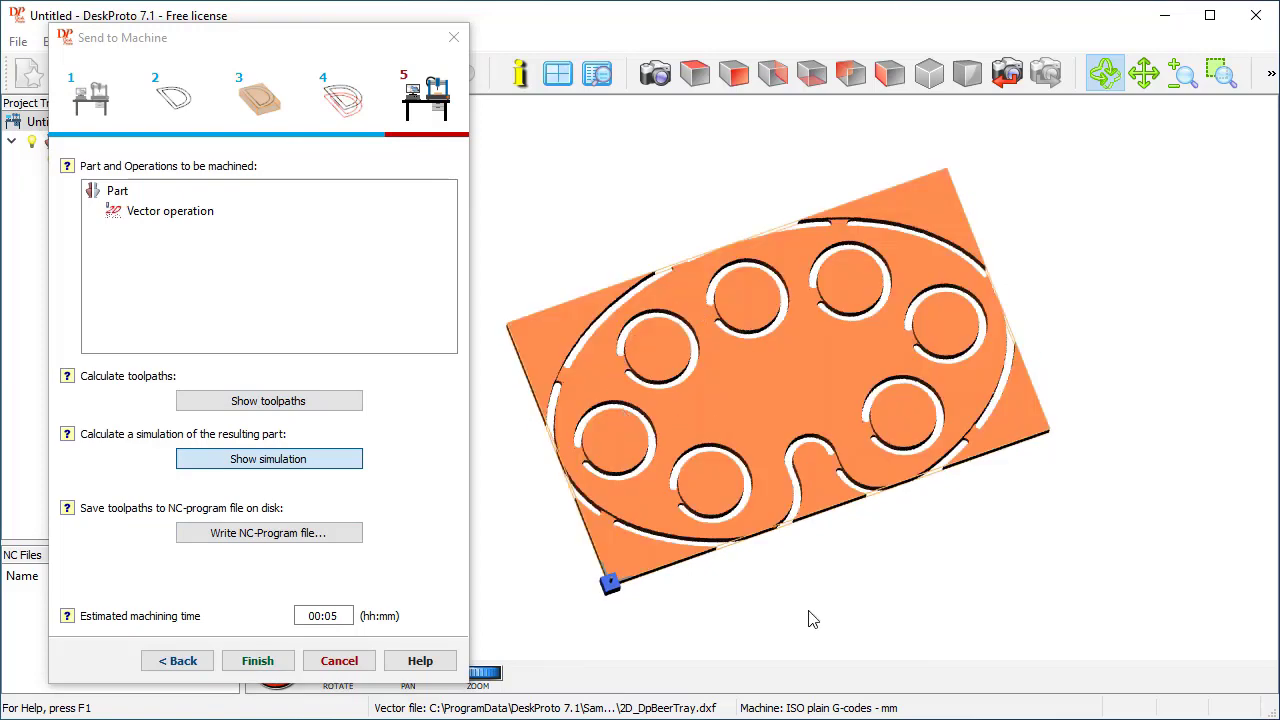
drag(812, 618, 884, 477)
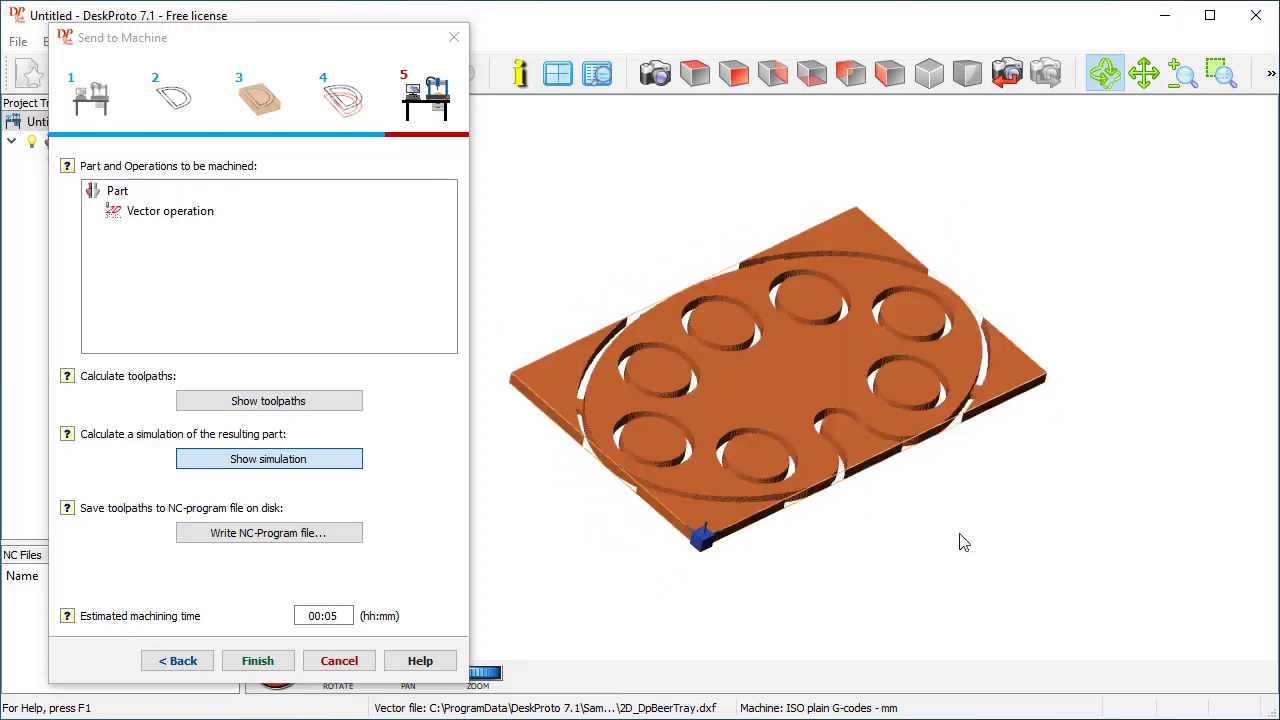
drag(958, 532, 932, 552)
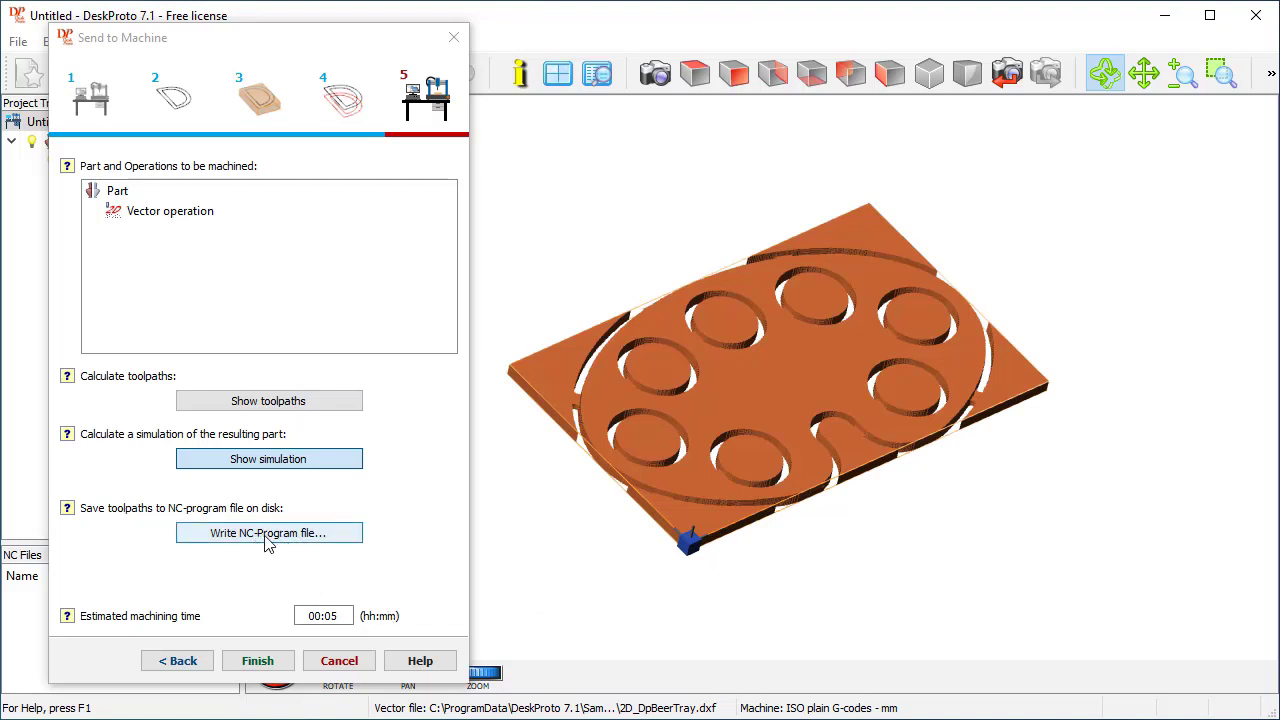
Step: Save the toolpaths as the NC program file Vectortest, accepting the depth warning
click(267, 538)
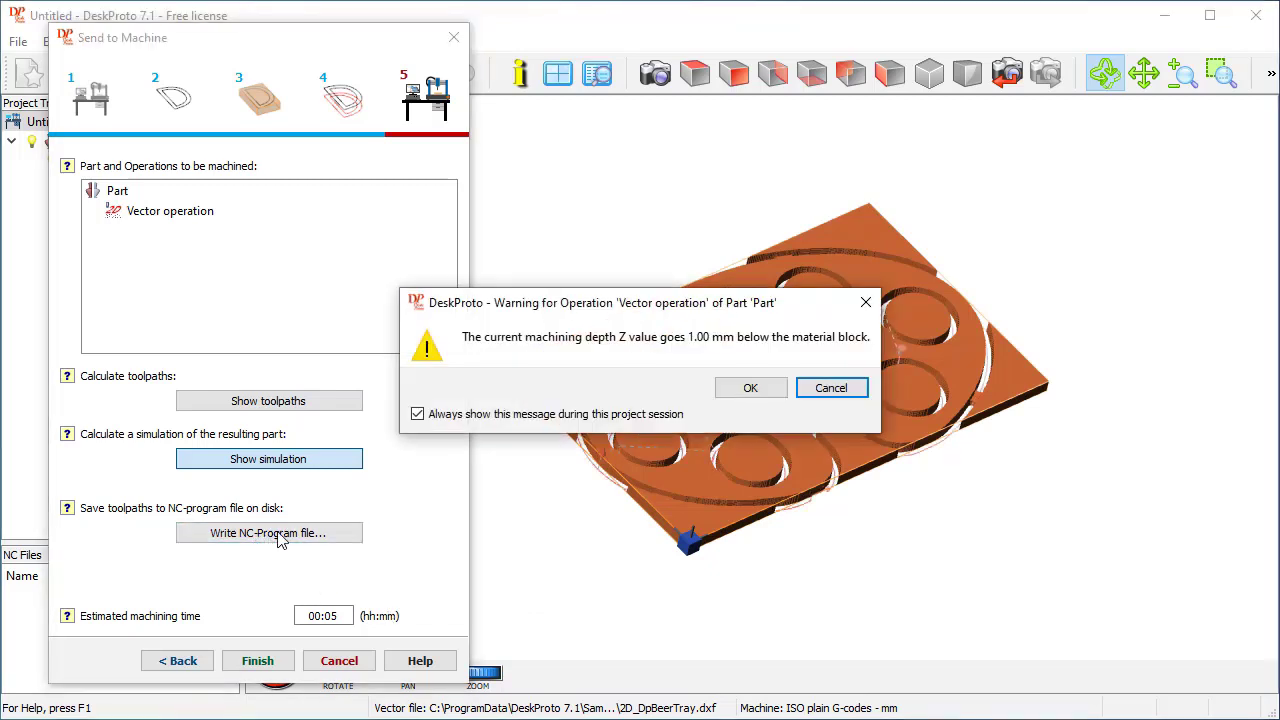
click(752, 389)
text(Vectortest)
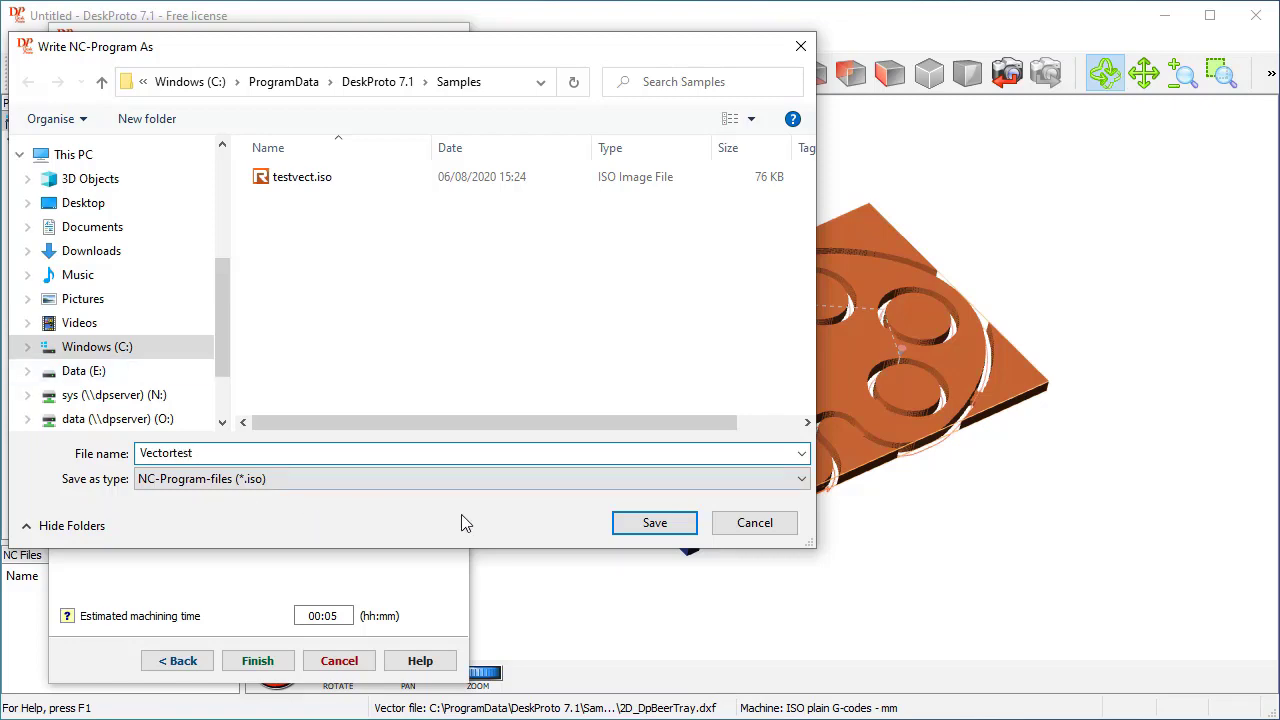
click(648, 530)
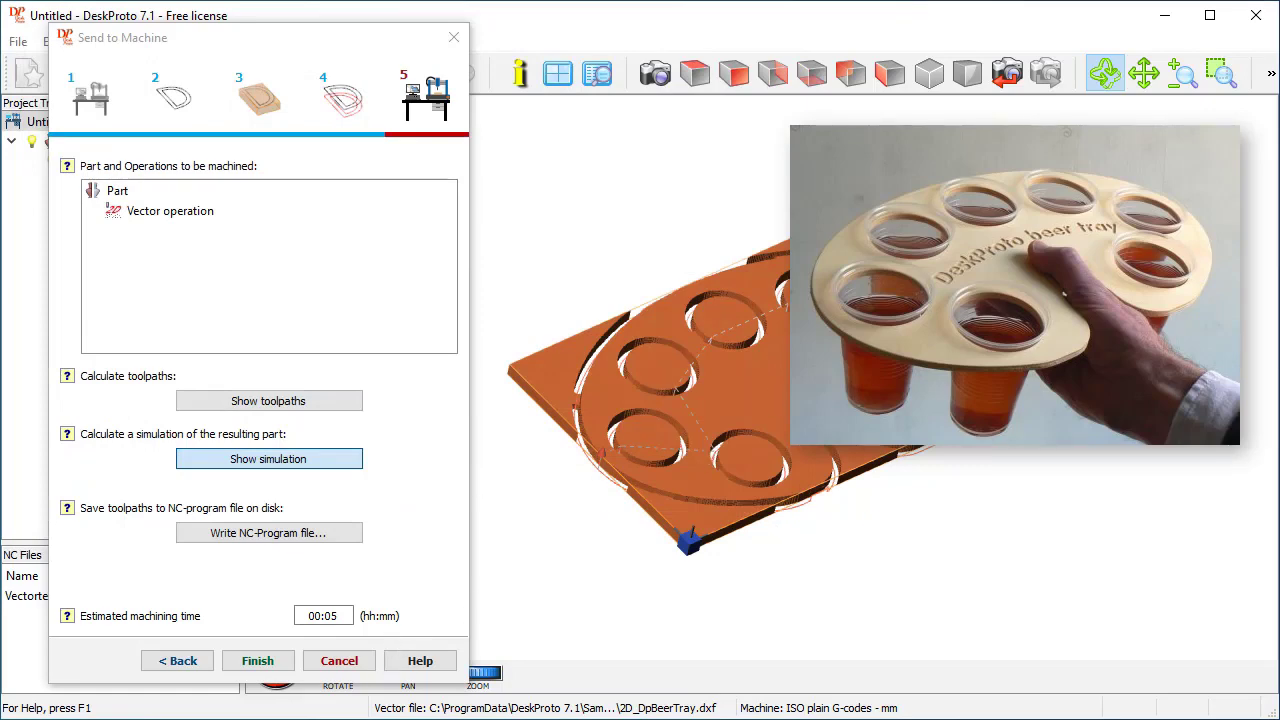
Step: Close the beer tray wizard and start a new project without saving
click(340, 662)
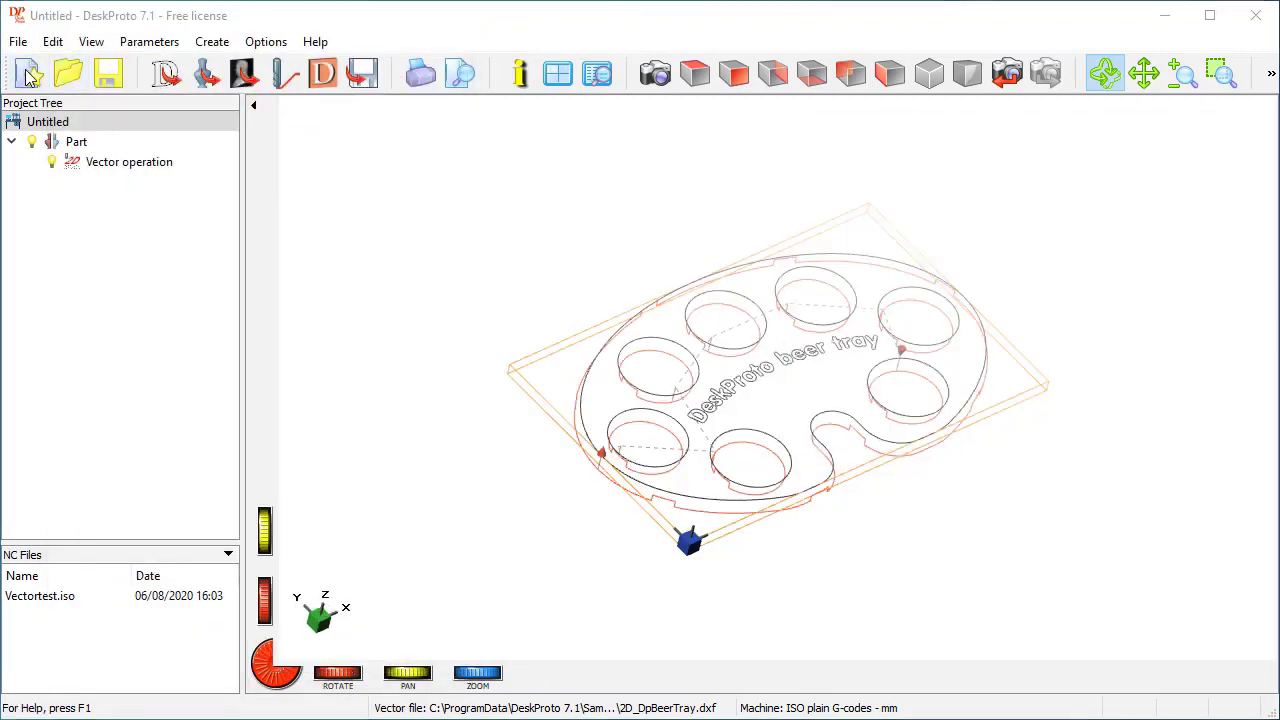
click(30, 78)
click(644, 397)
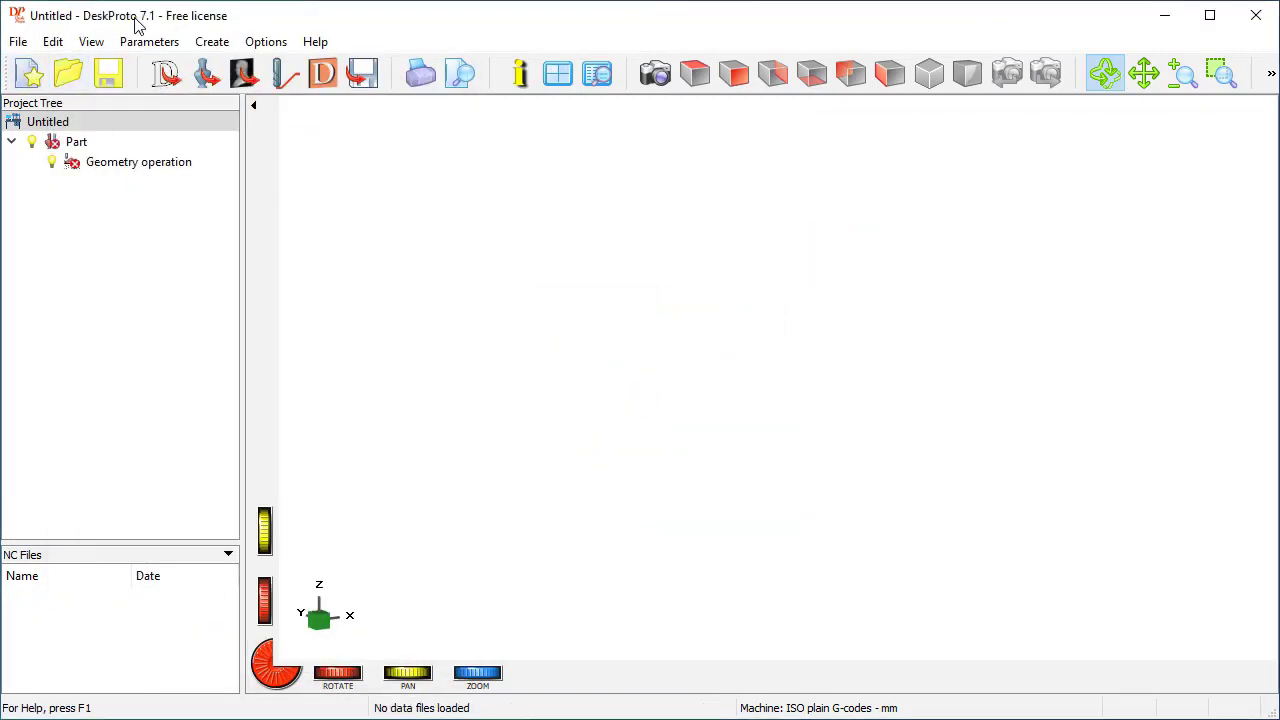
Step: Start a Basic Geometry machining (3D) wizard using the ISO plain G-codes - mm machine
click(18, 42)
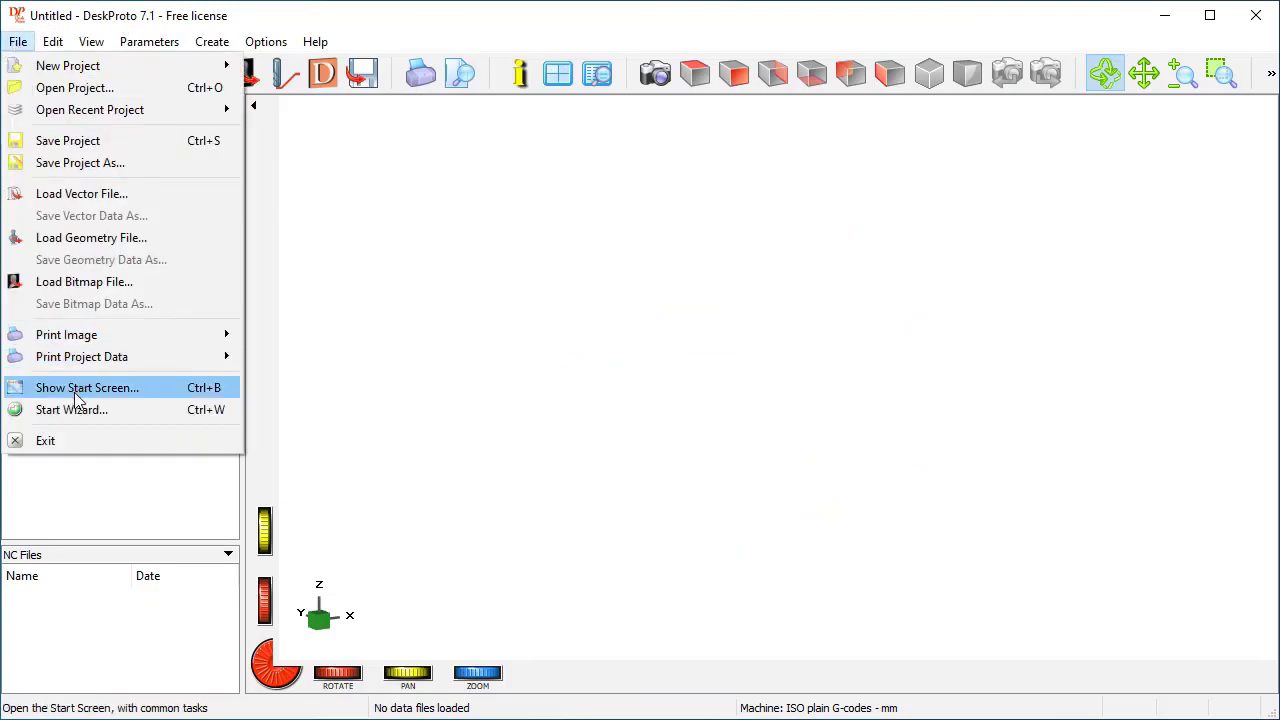
click(72, 412)
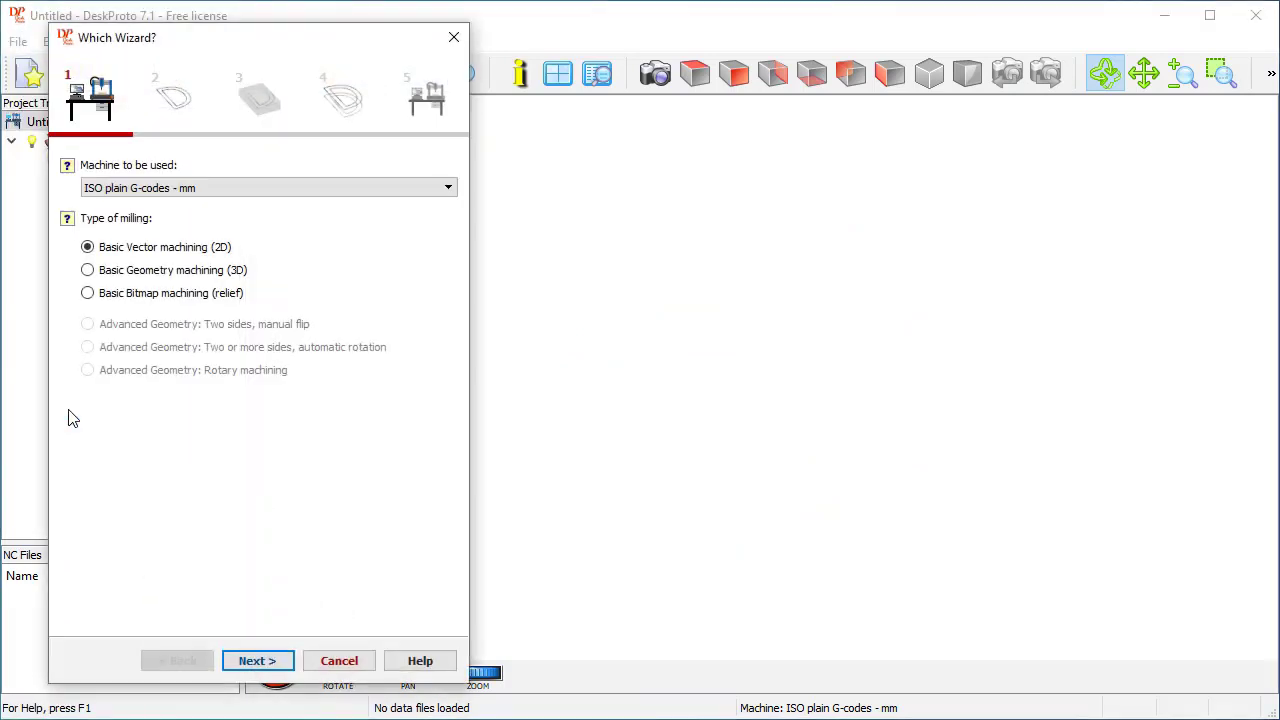
click(100, 272)
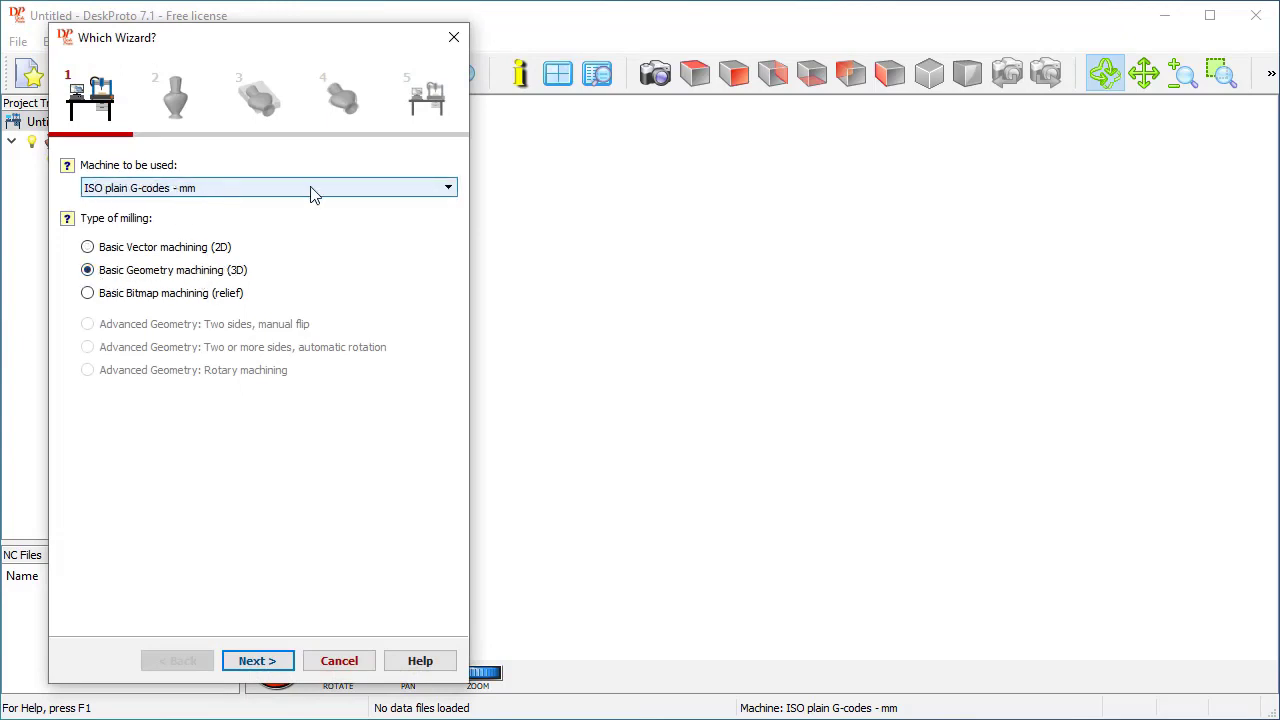
click(450, 189)
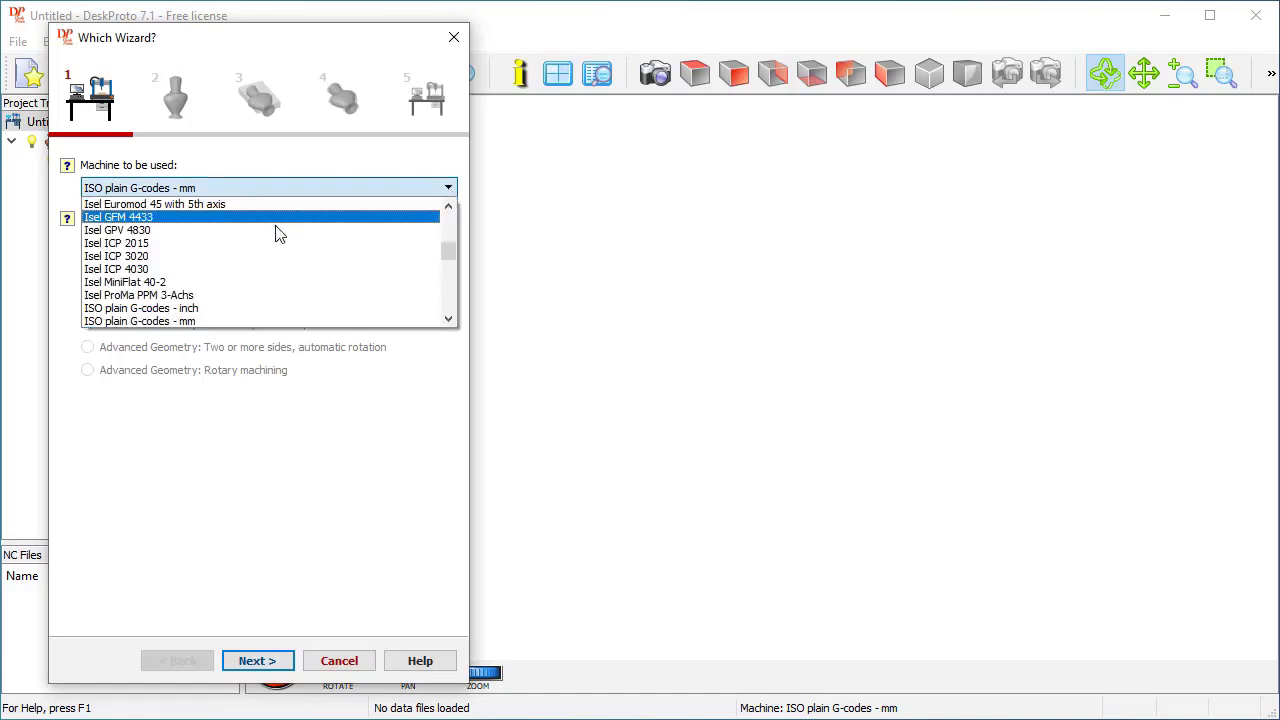
click(193, 321)
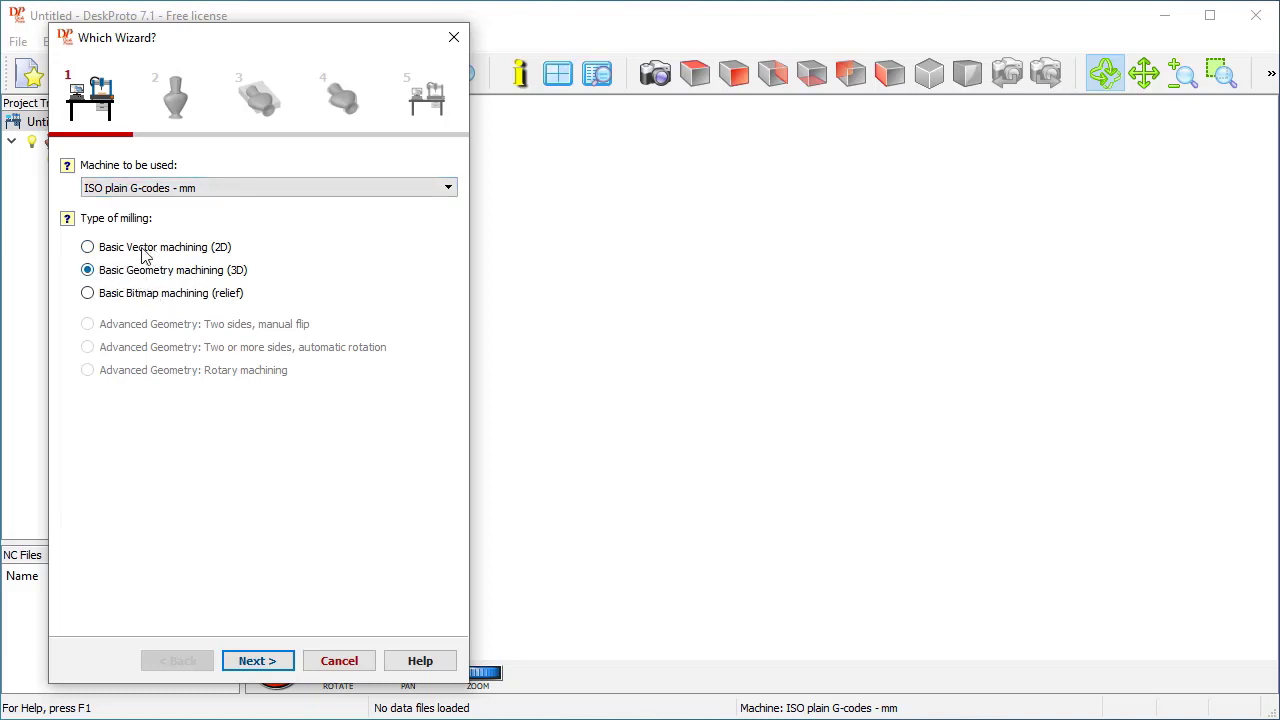
Step: Load the sample Bottle.stl into the 3D wizard and orbit to inspect it
click(268, 664)
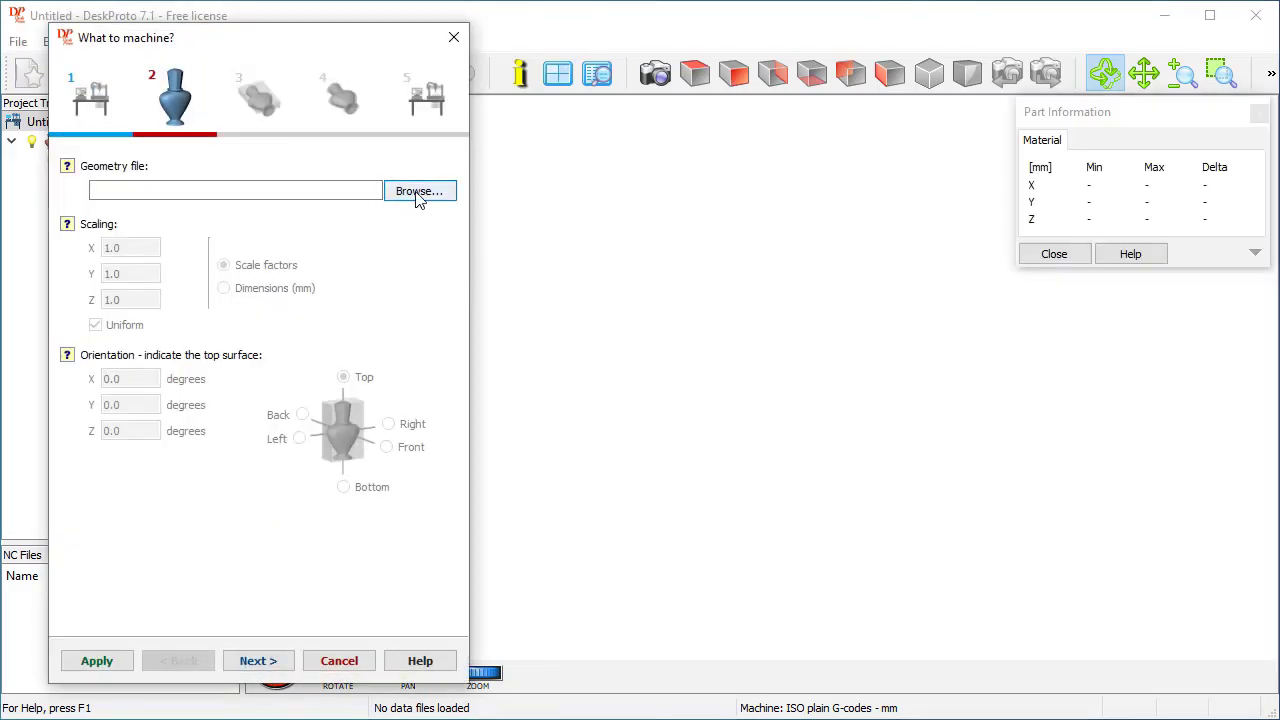
click(418, 192)
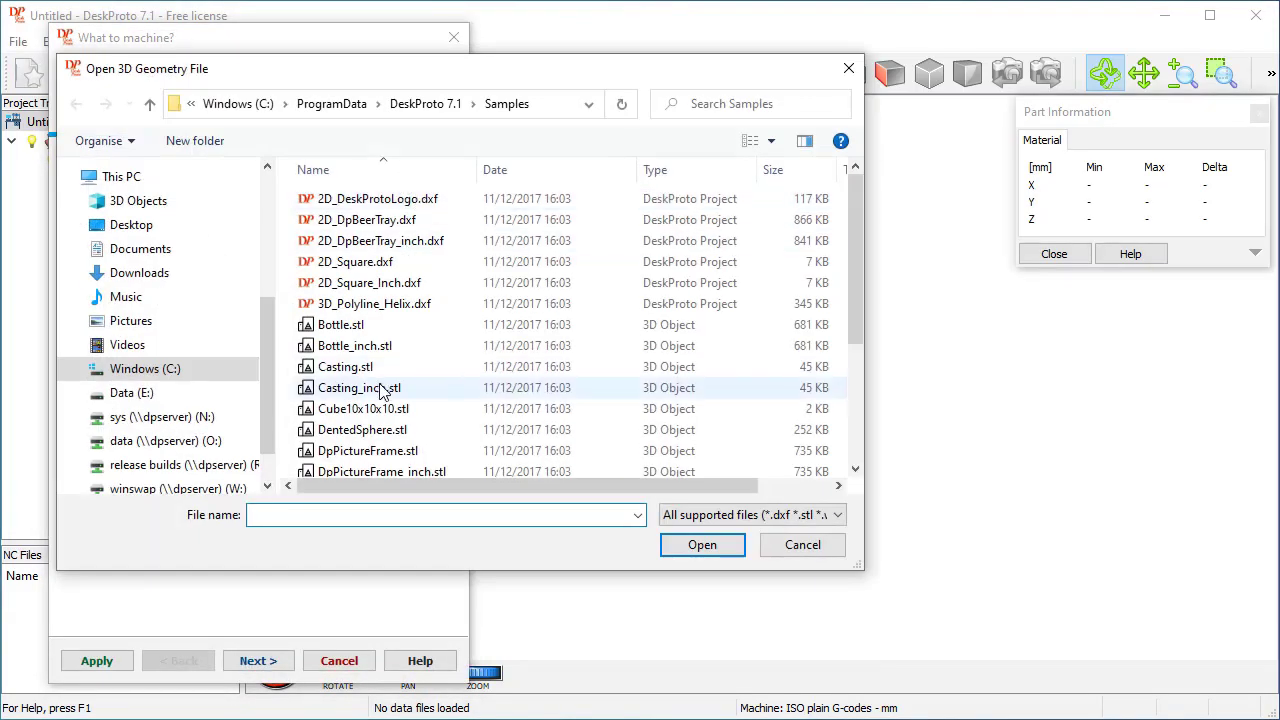
click(335, 325)
click(700, 545)
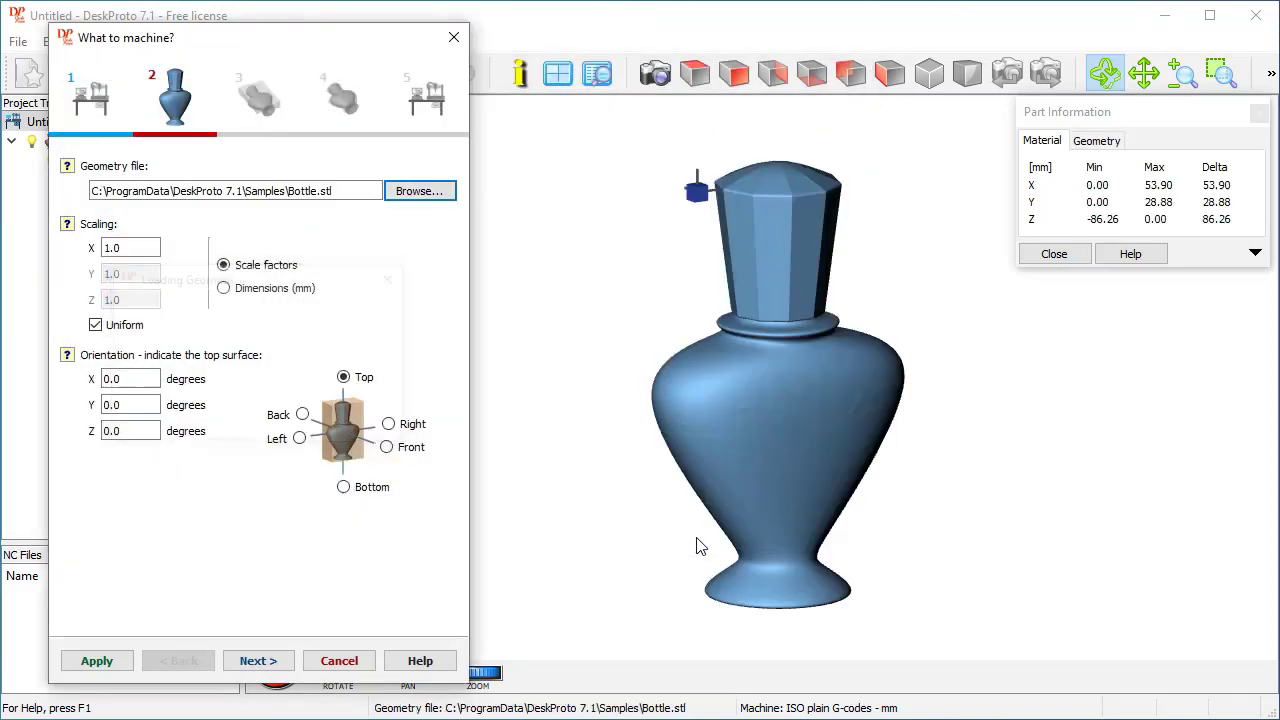
mouse_move(737, 409)
mouse_down()
mouse_move(723, 344)
mouse_move(809, 389)
mouse_up()
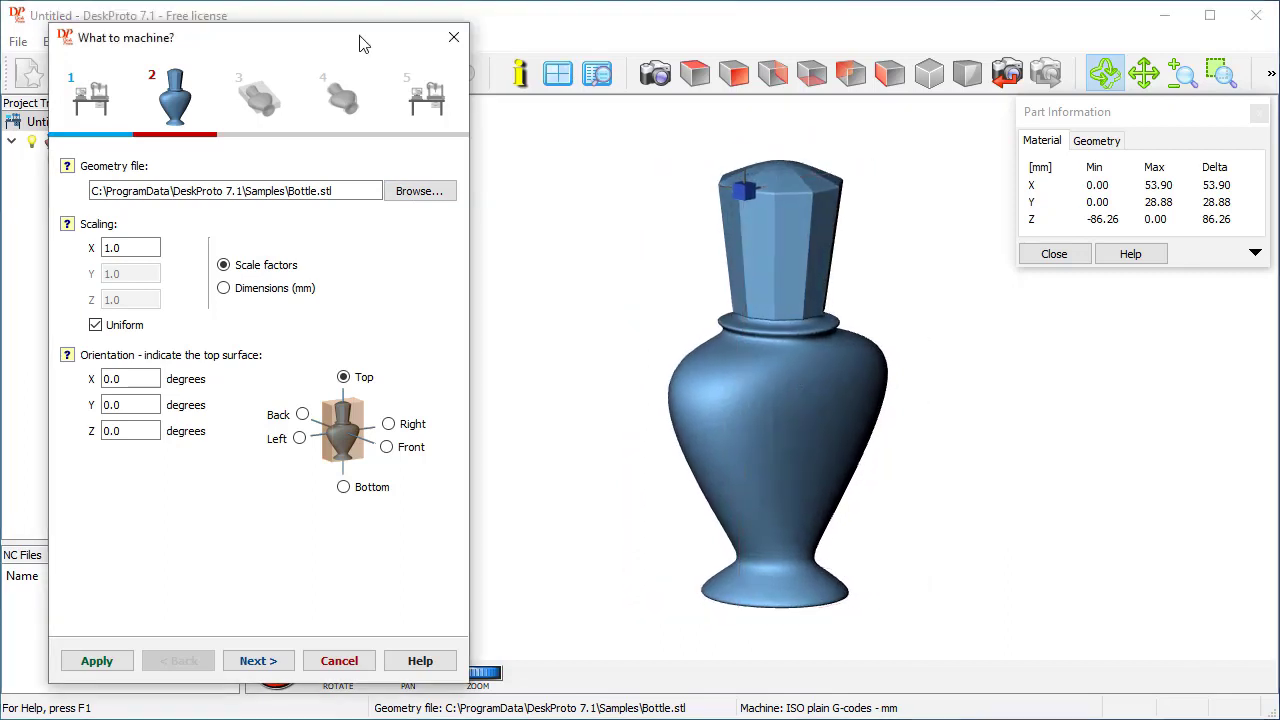
drag(365, 45, 148, 50)
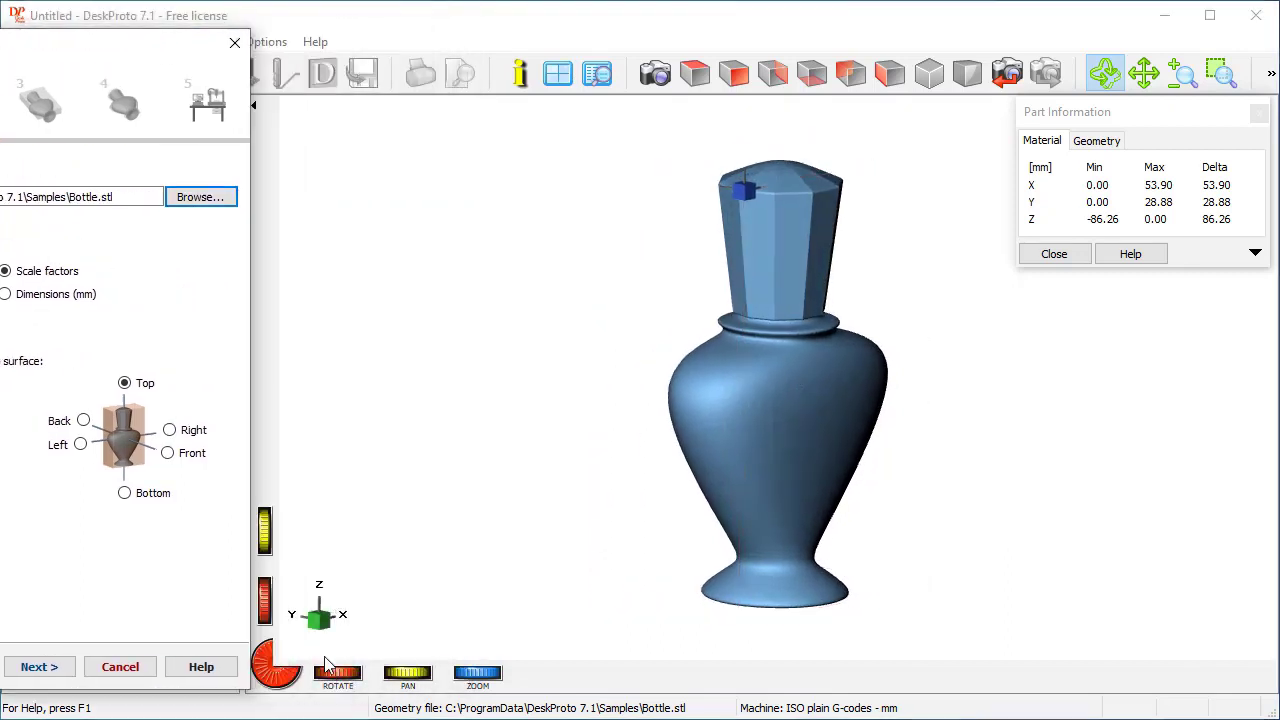
Step: Apply Front (X = -90) orientation so the bottle lies on its side
drag(128, 40, 371, 18)
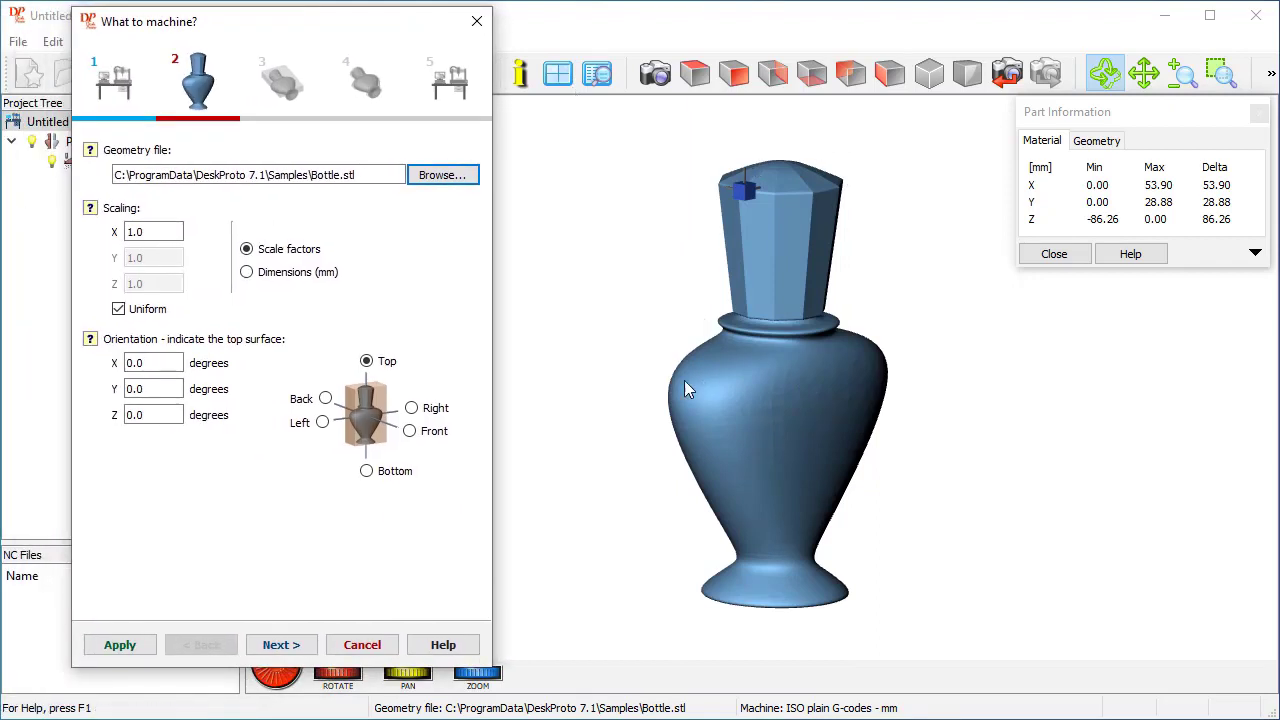
mouse_move(644, 402)
mouse_down()
mouse_move(614, 280)
mouse_move(778, 313)
mouse_up()
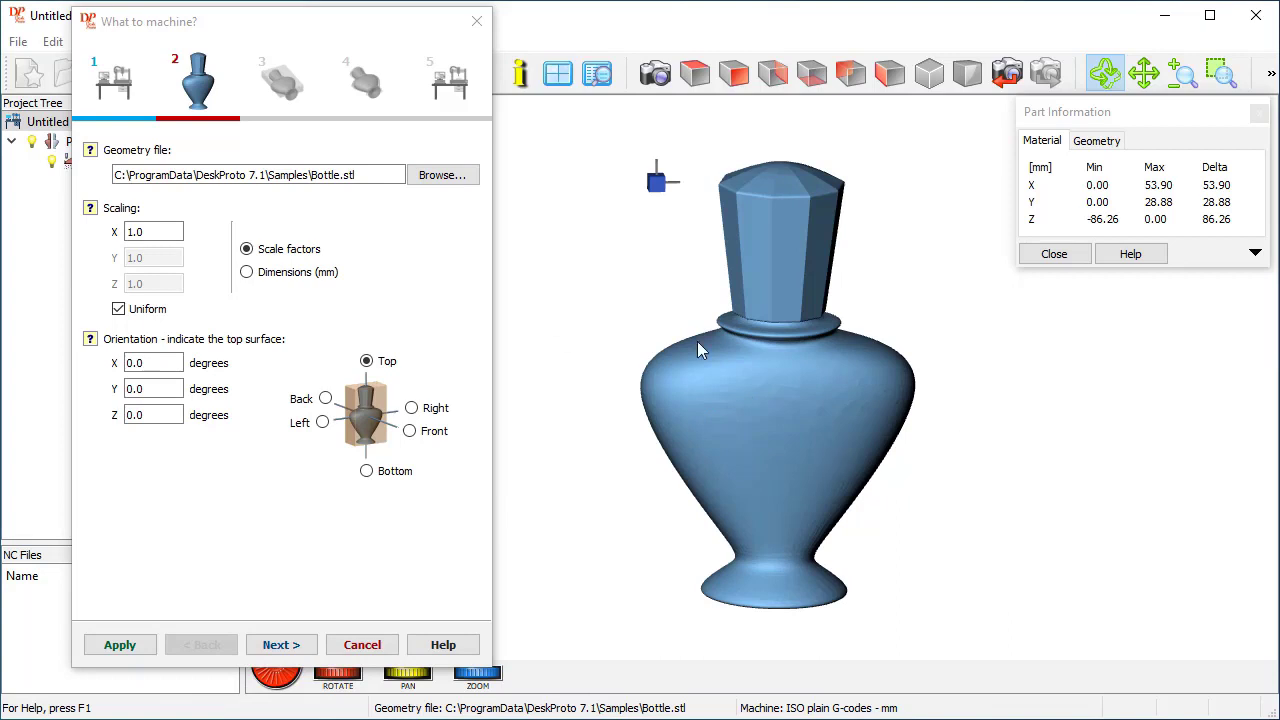
drag(766, 240, 690, 197)
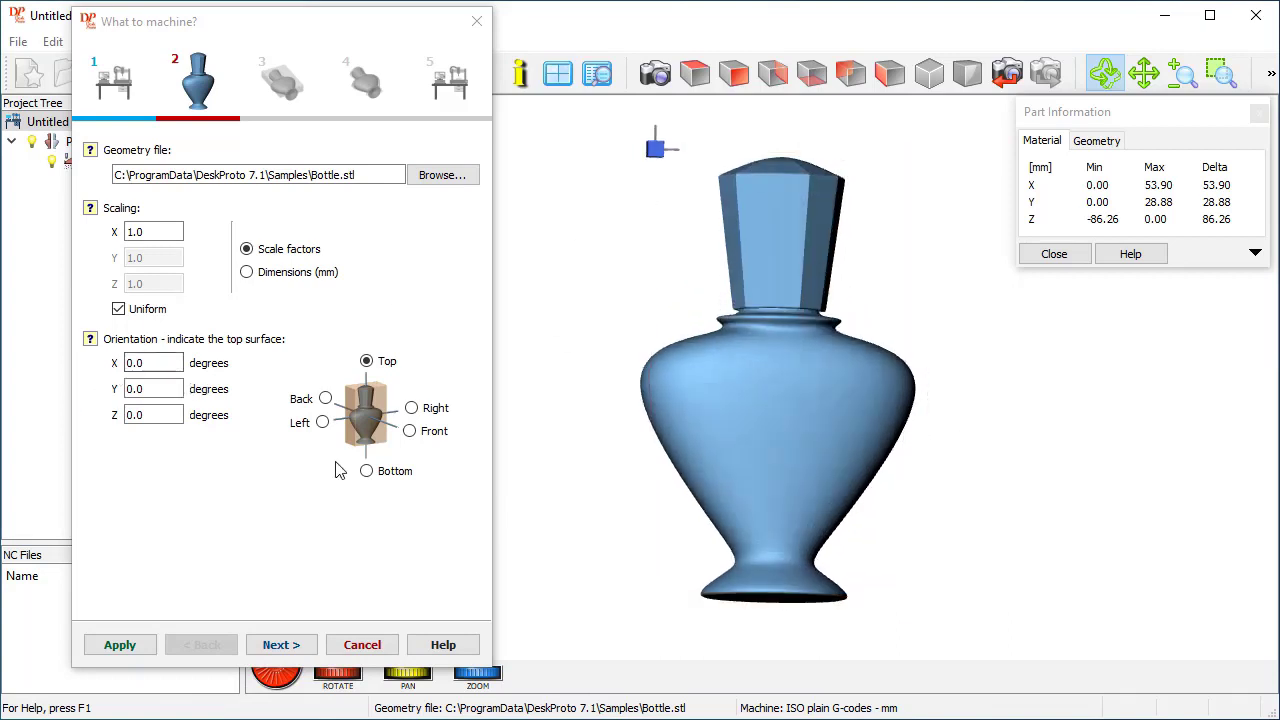
click(410, 431)
click(119, 644)
drag(803, 418, 743, 430)
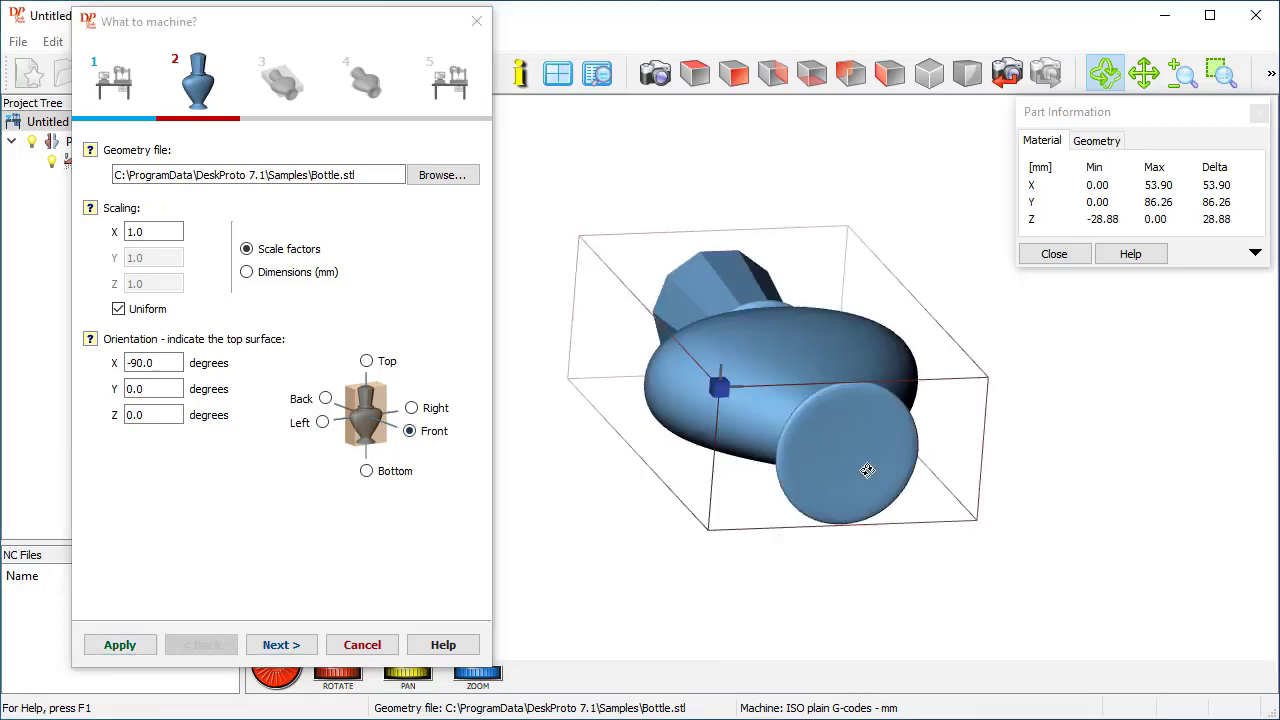
drag(771, 130, 715, 346)
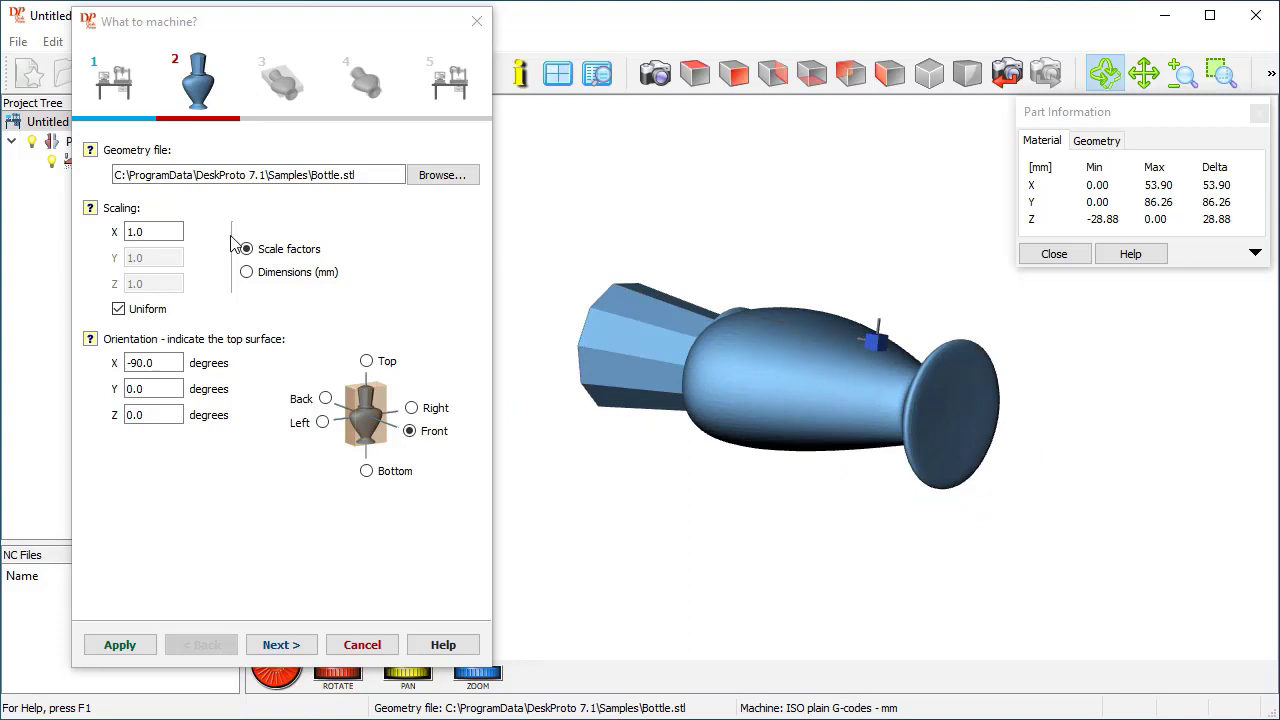
click(281, 645)
Step: Limit machining to the upper half and calculate finishing toolpaths (about 0:39)
click(137, 226)
click(278, 642)
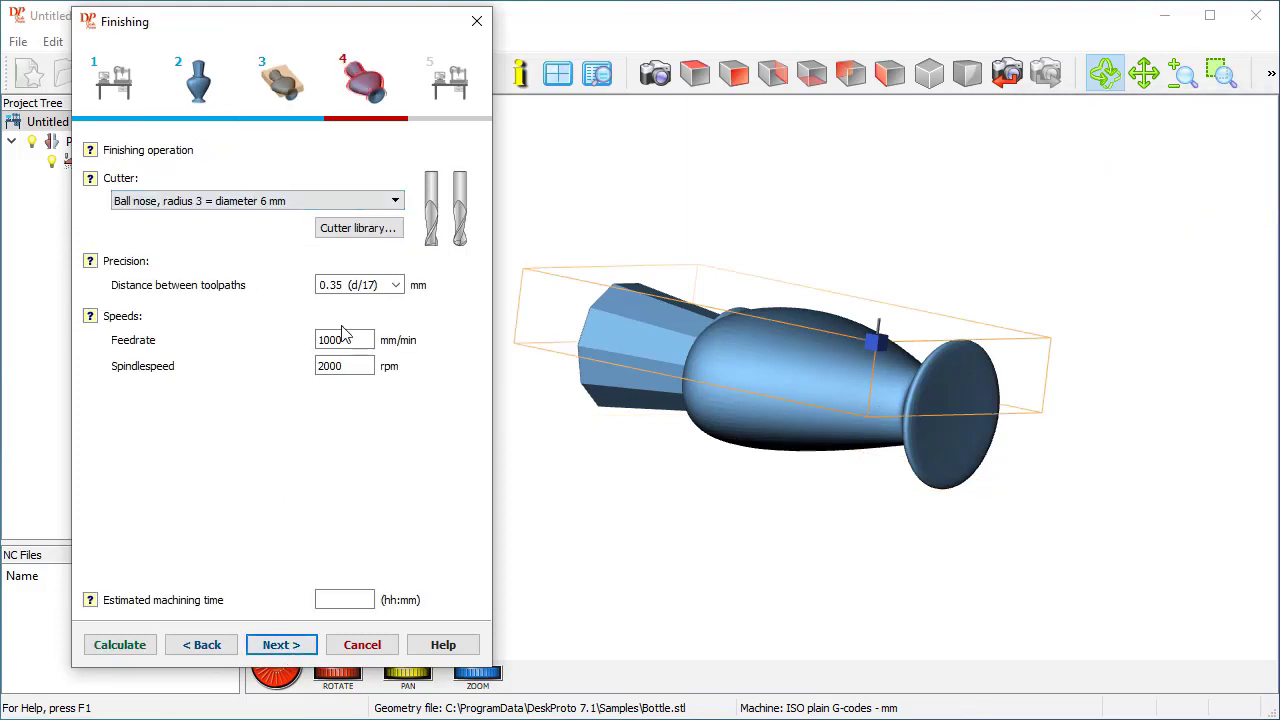
click(108, 645)
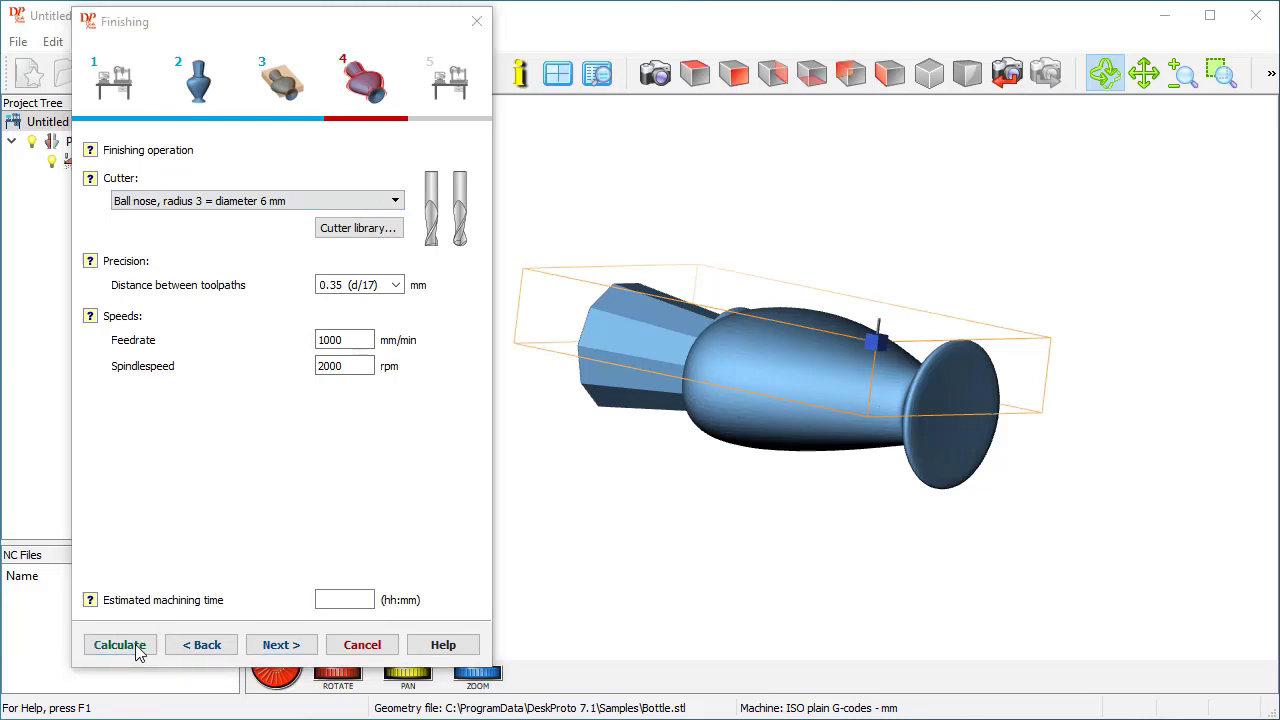
drag(724, 346, 651, 517)
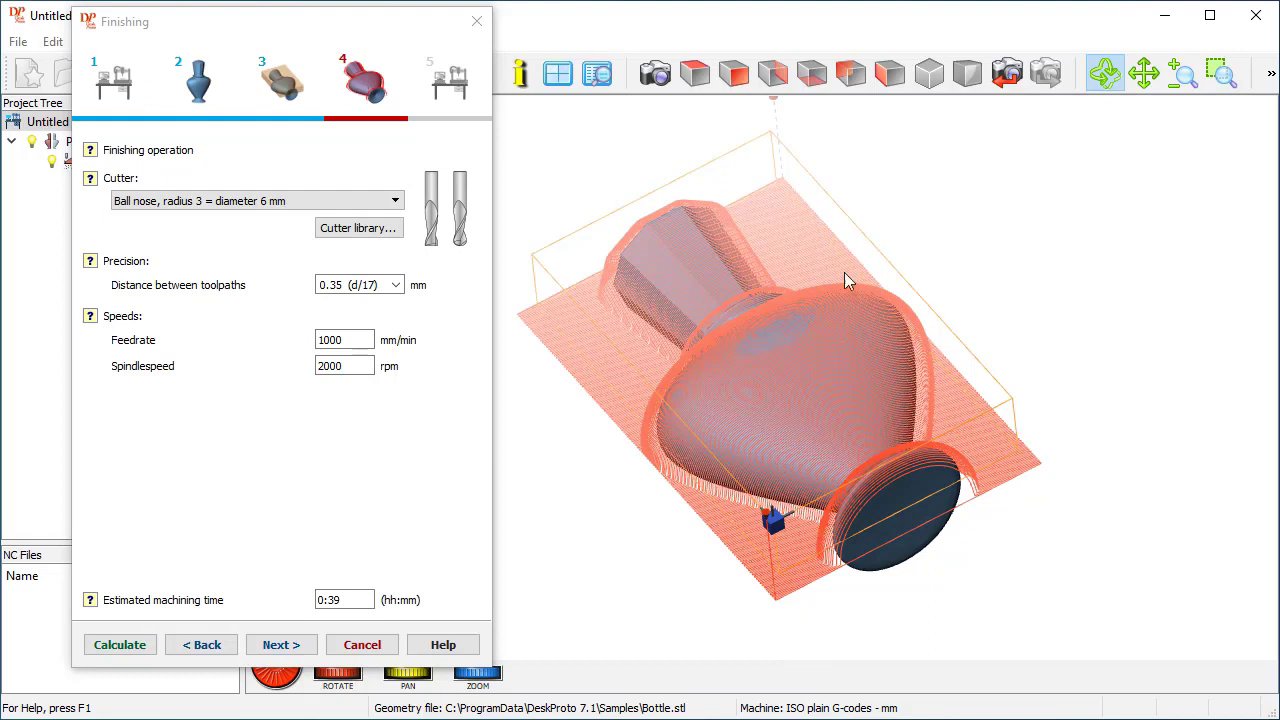
drag(837, 375, 878, 348)
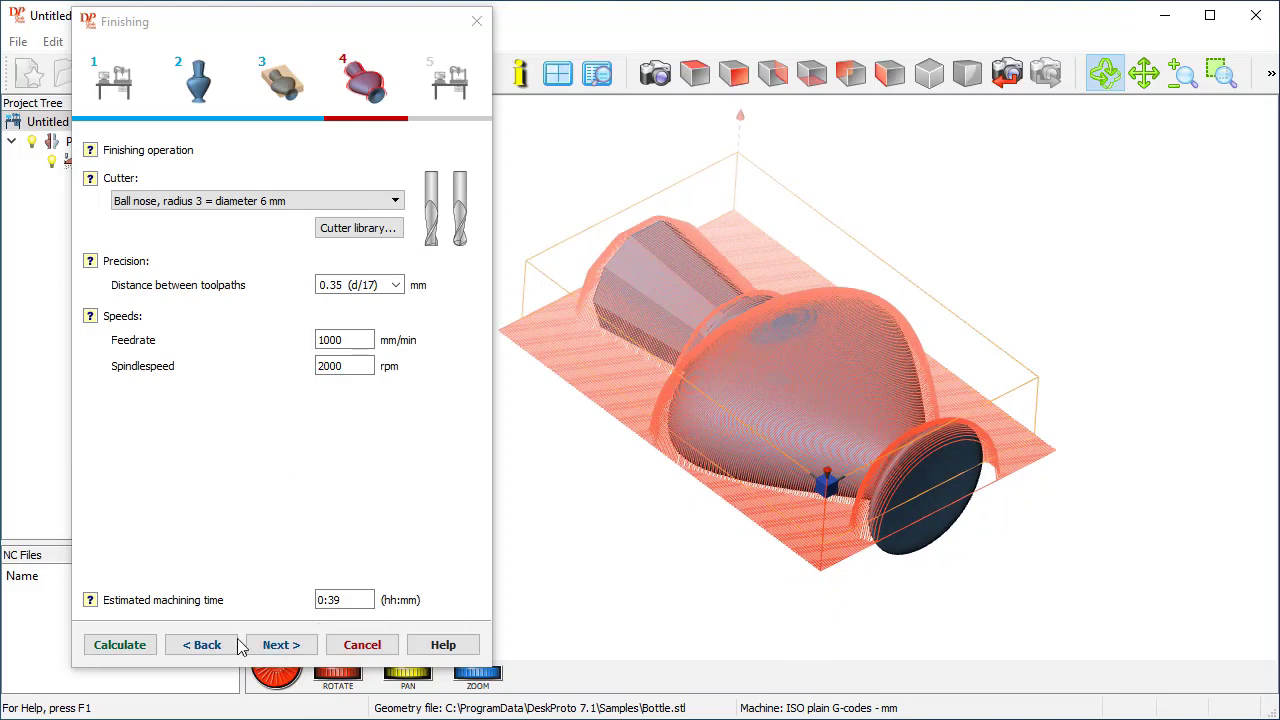
Step: Simulate the milled bottle, inspect it from several angles, and finish the wizard
click(275, 648)
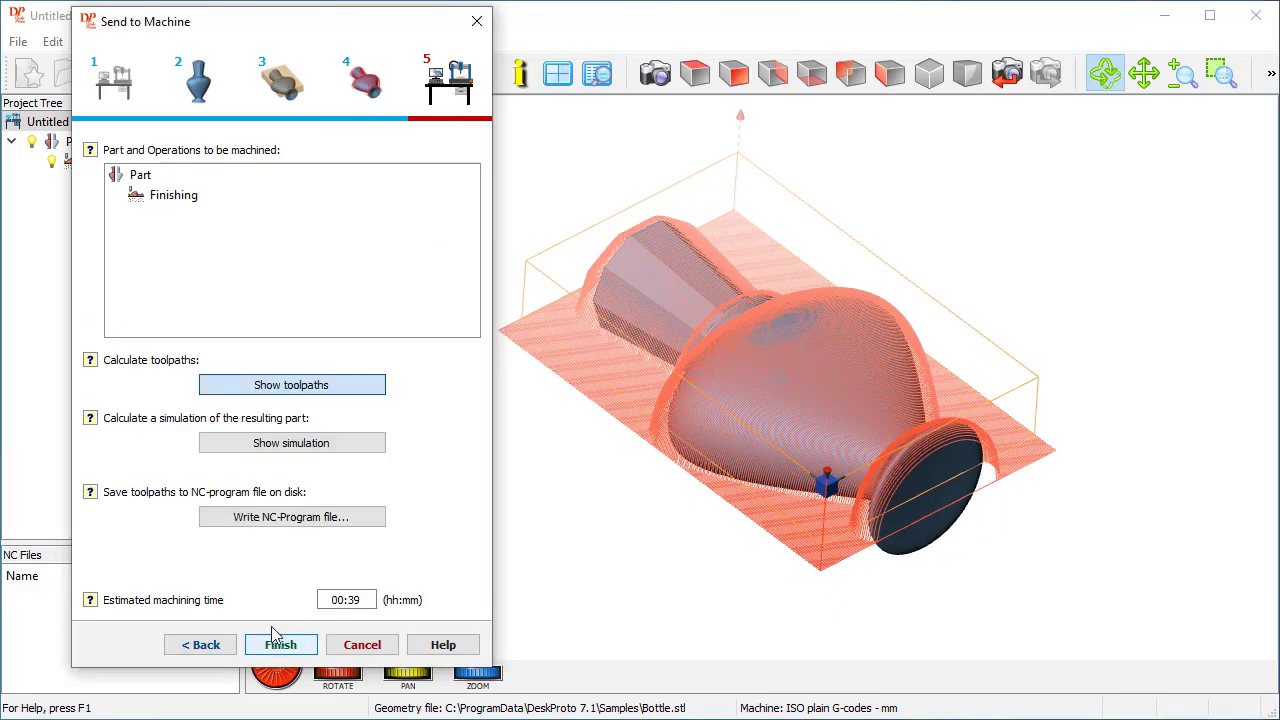
click(279, 445)
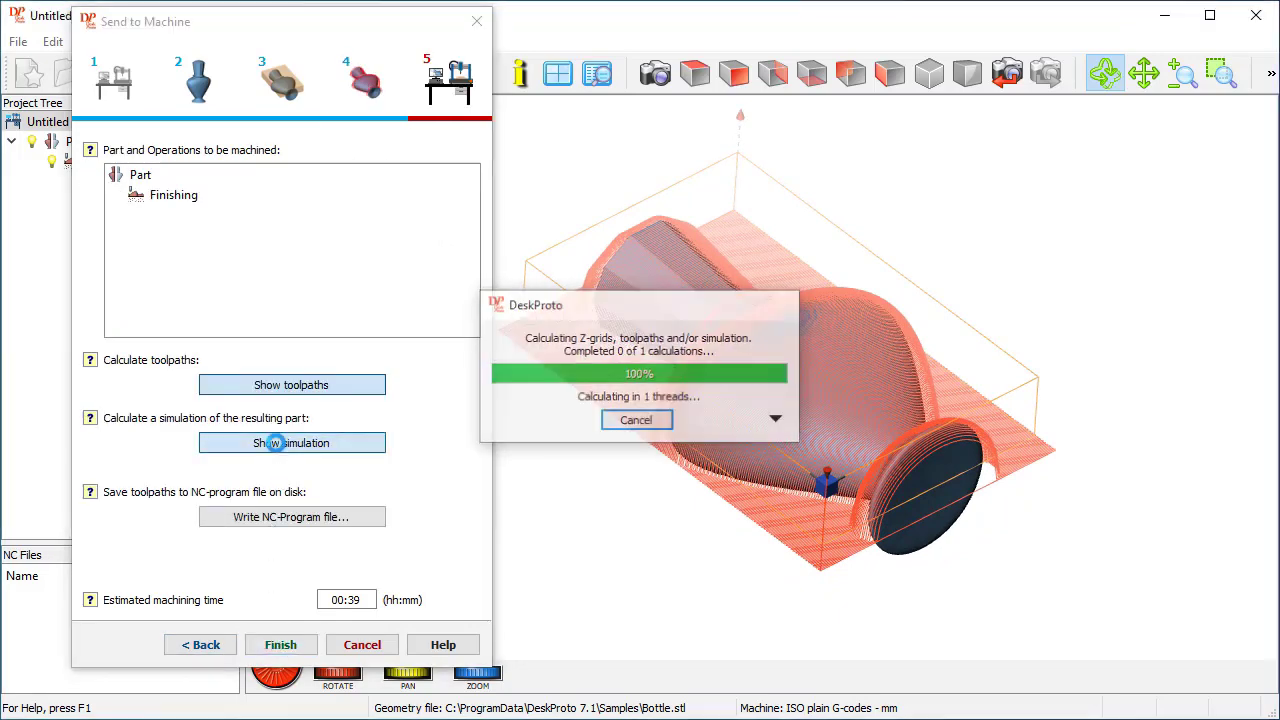
mouse_move(735, 492)
mouse_down()
mouse_move(763, 591)
mouse_move(810, 604)
mouse_up()
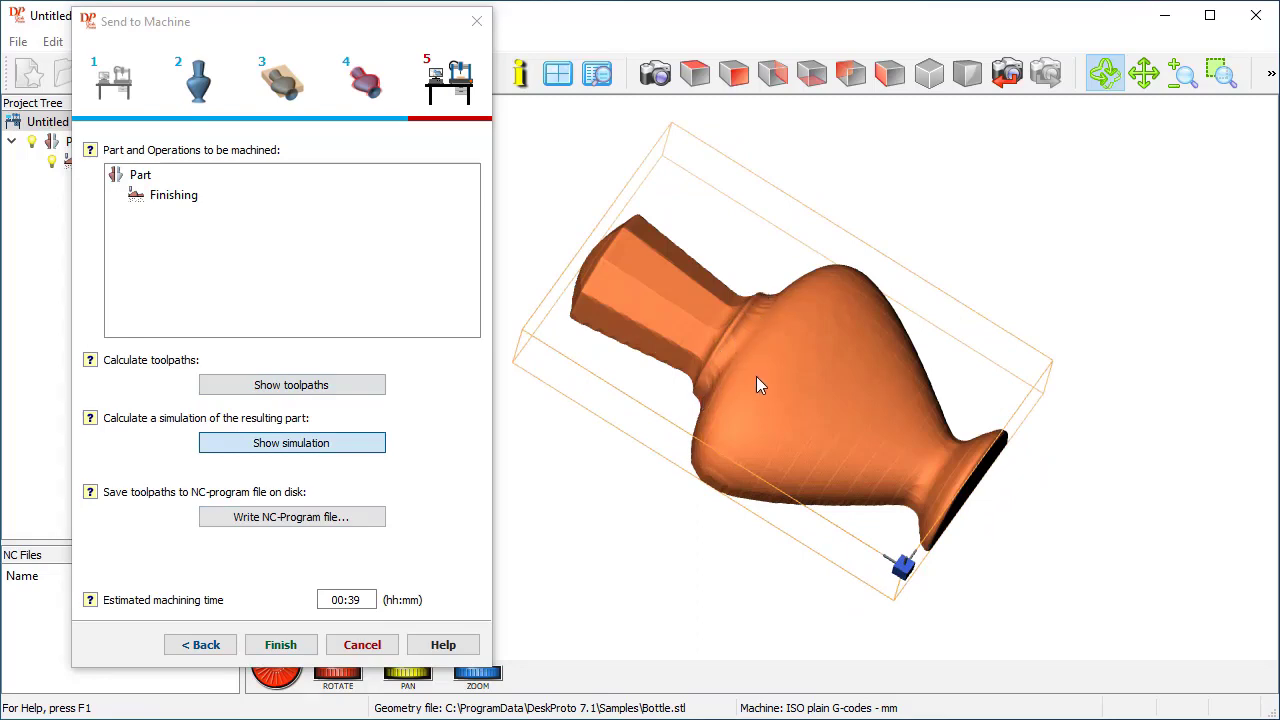
drag(771, 414, 758, 340)
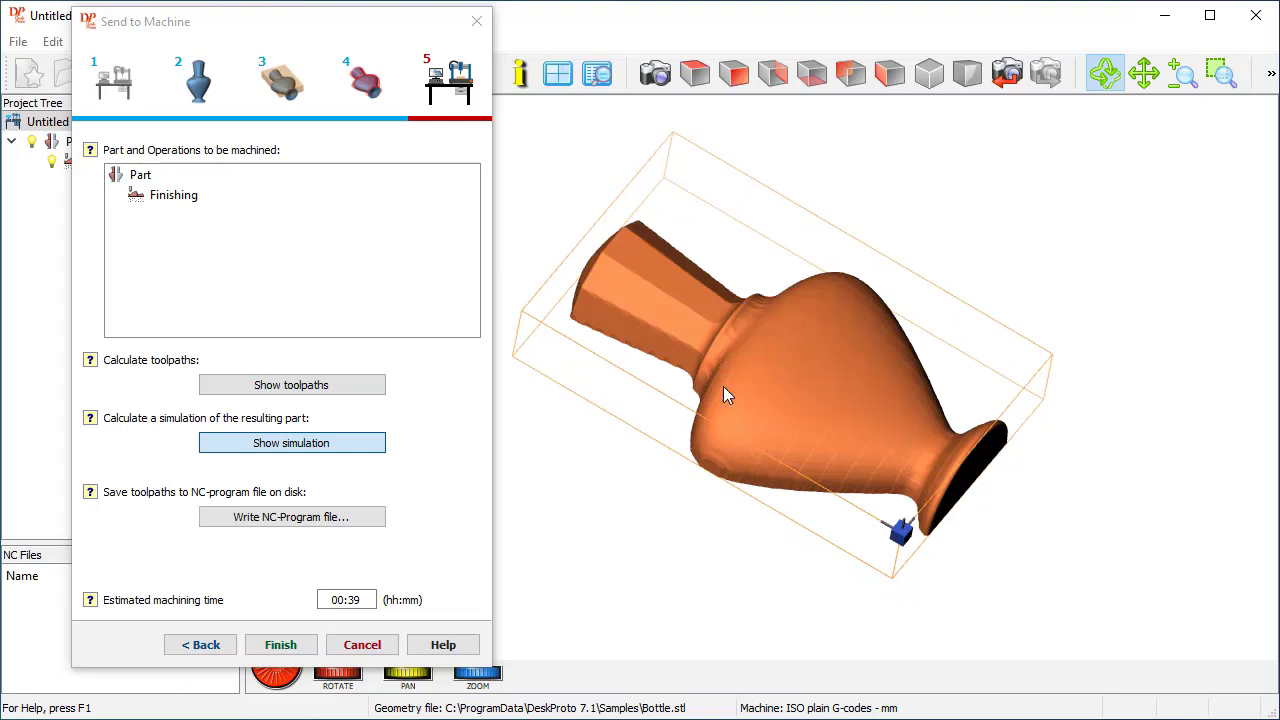
drag(746, 419, 720, 400)
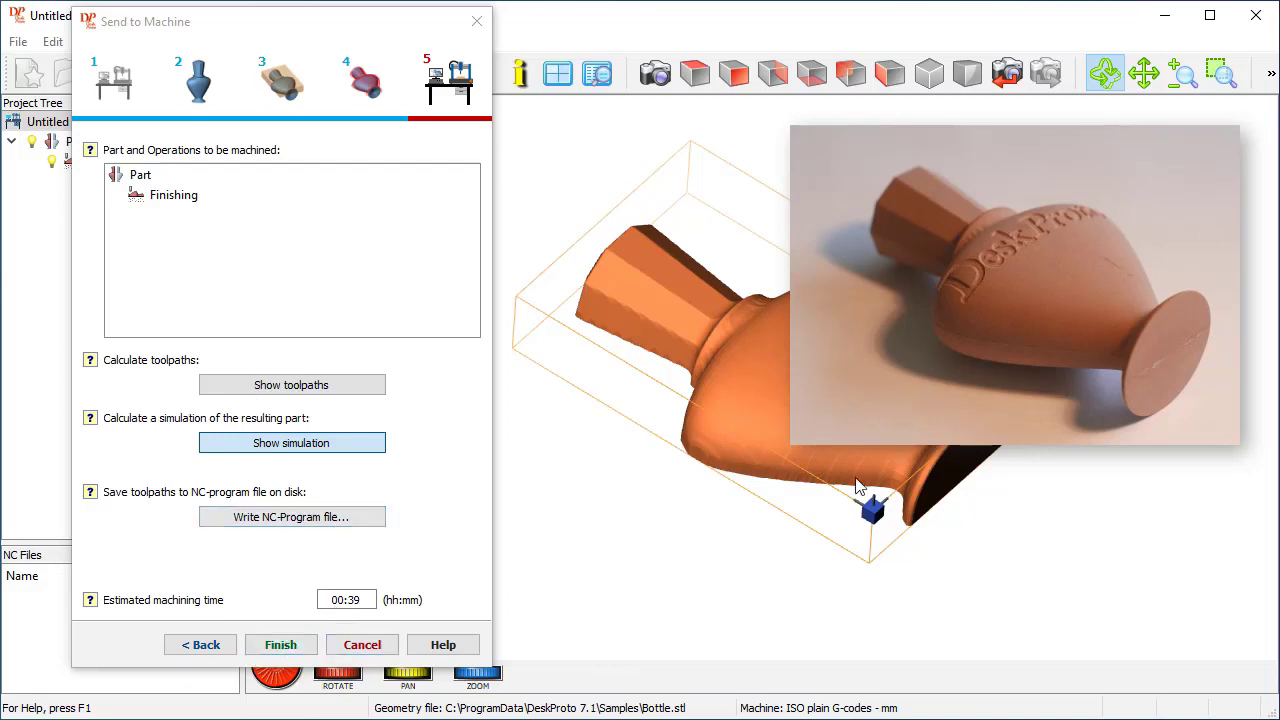
drag(680, 570, 662, 545)
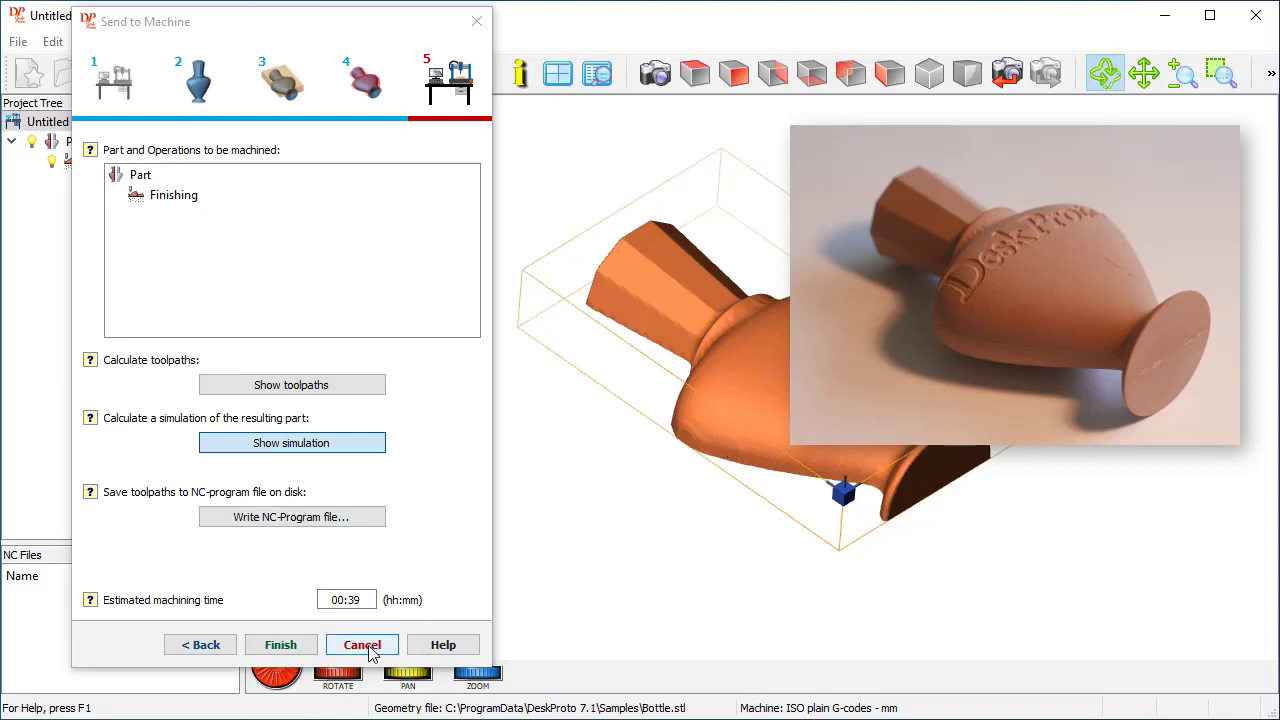
click(277, 645)
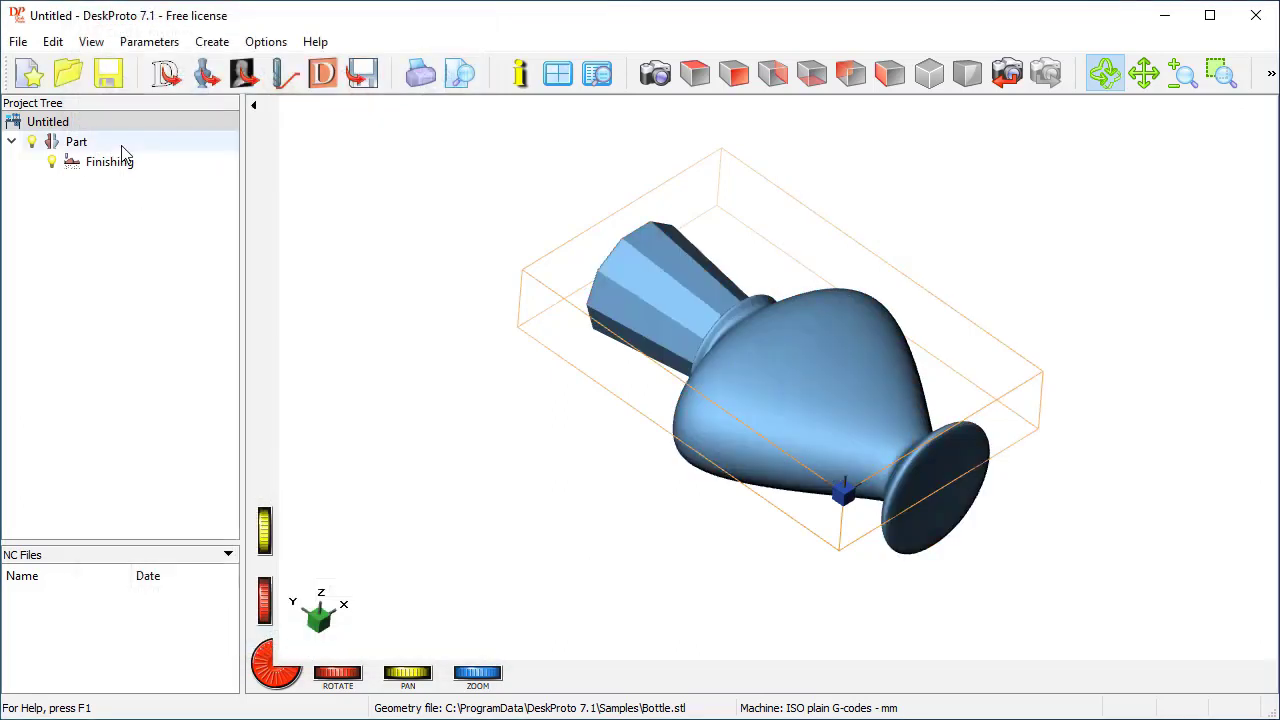
Step: Discard the unsaved bottle project and start a Basic Bitmap machining (relief) wizard
click(28, 73)
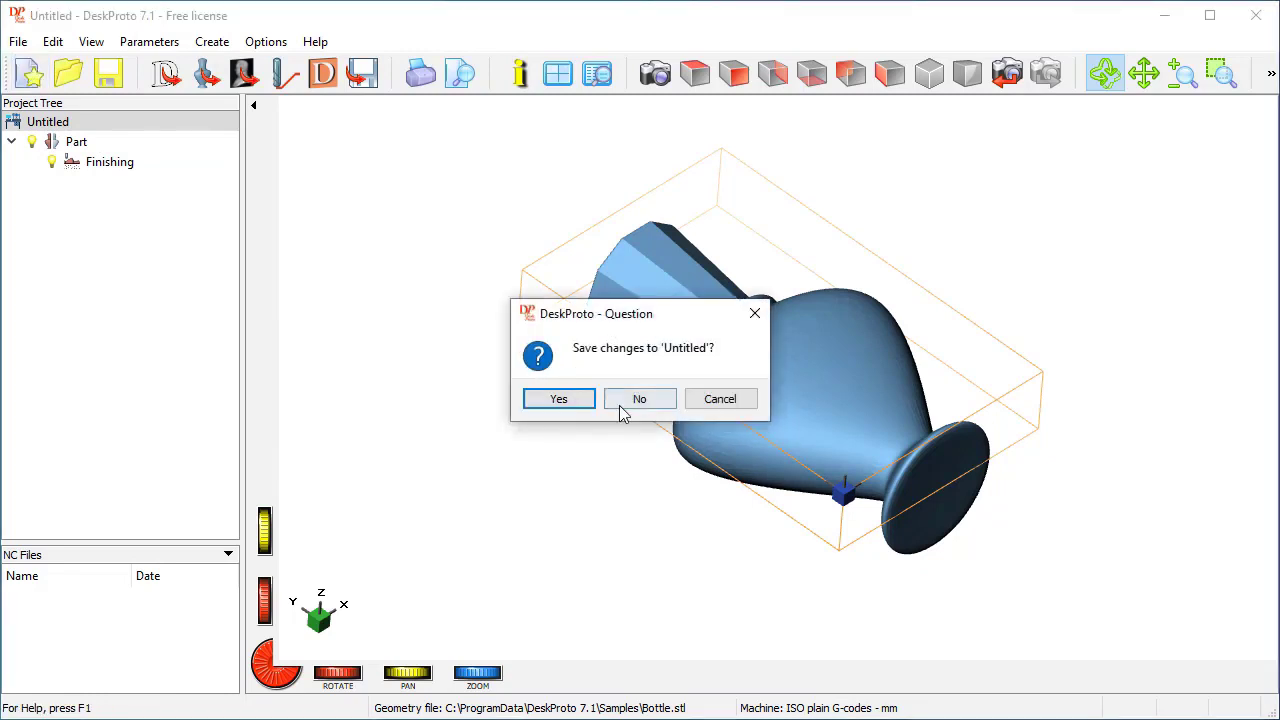
click(645, 398)
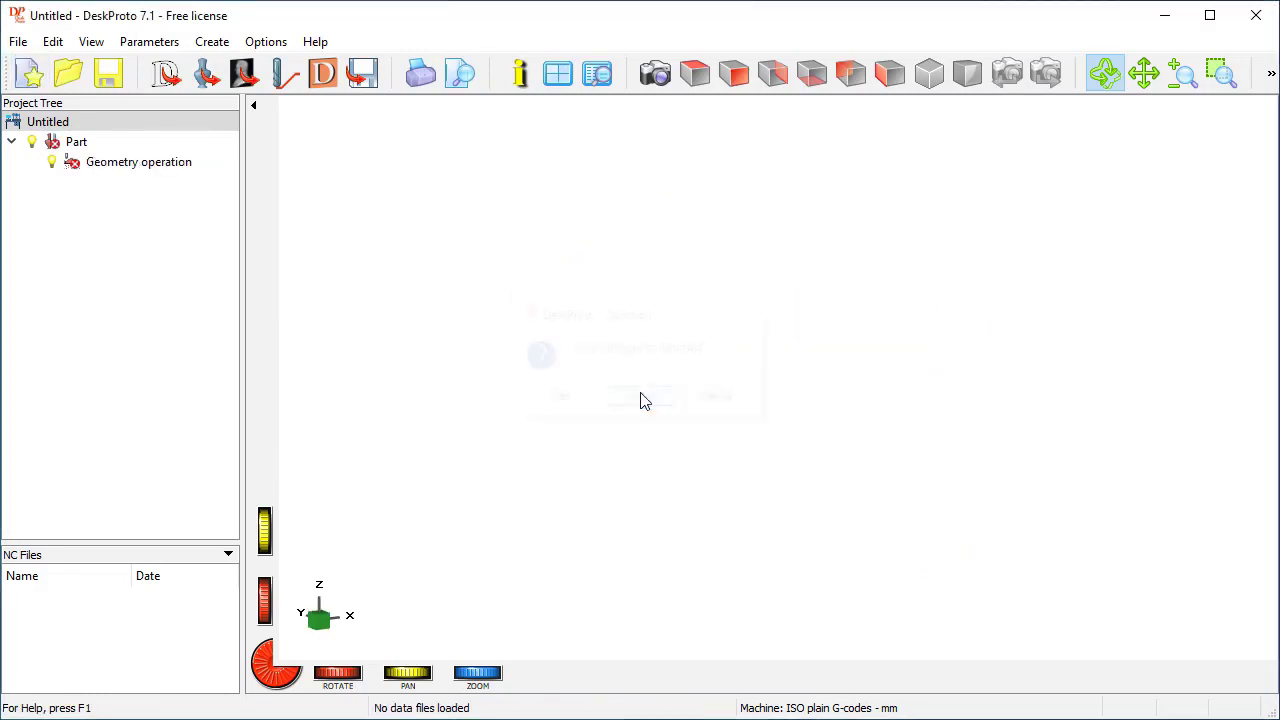
click(18, 42)
click(86, 413)
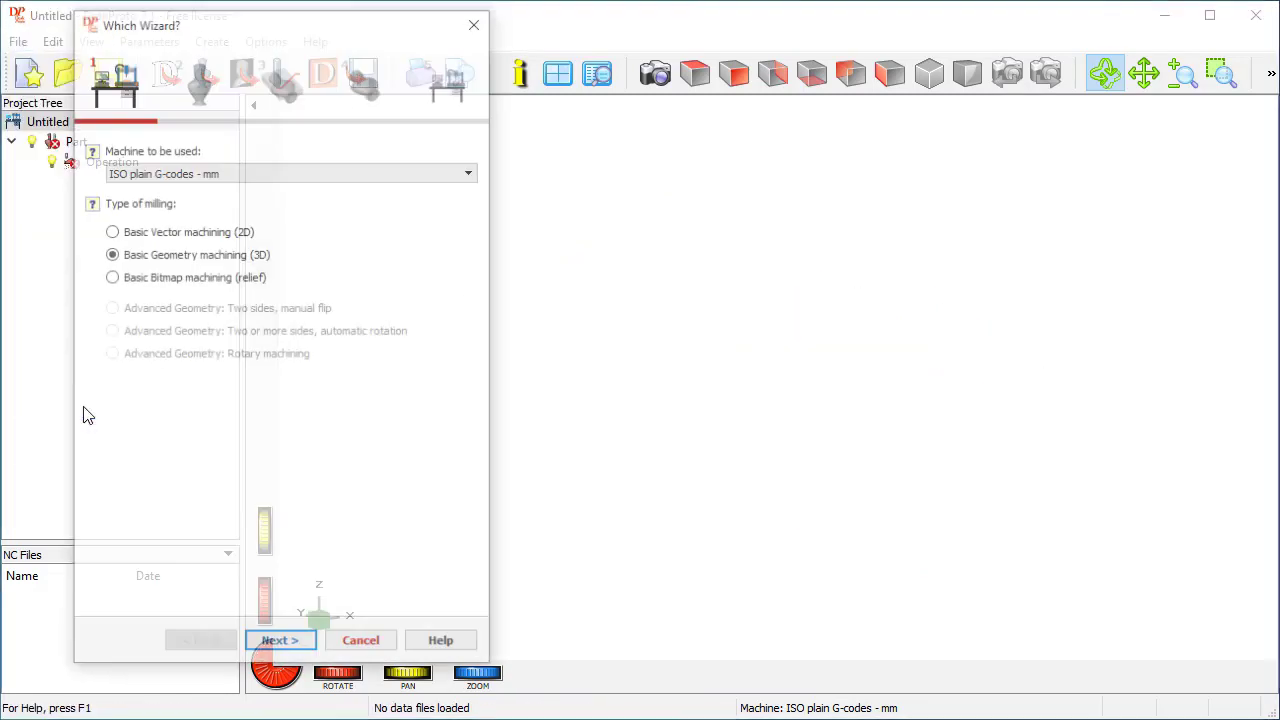
click(111, 279)
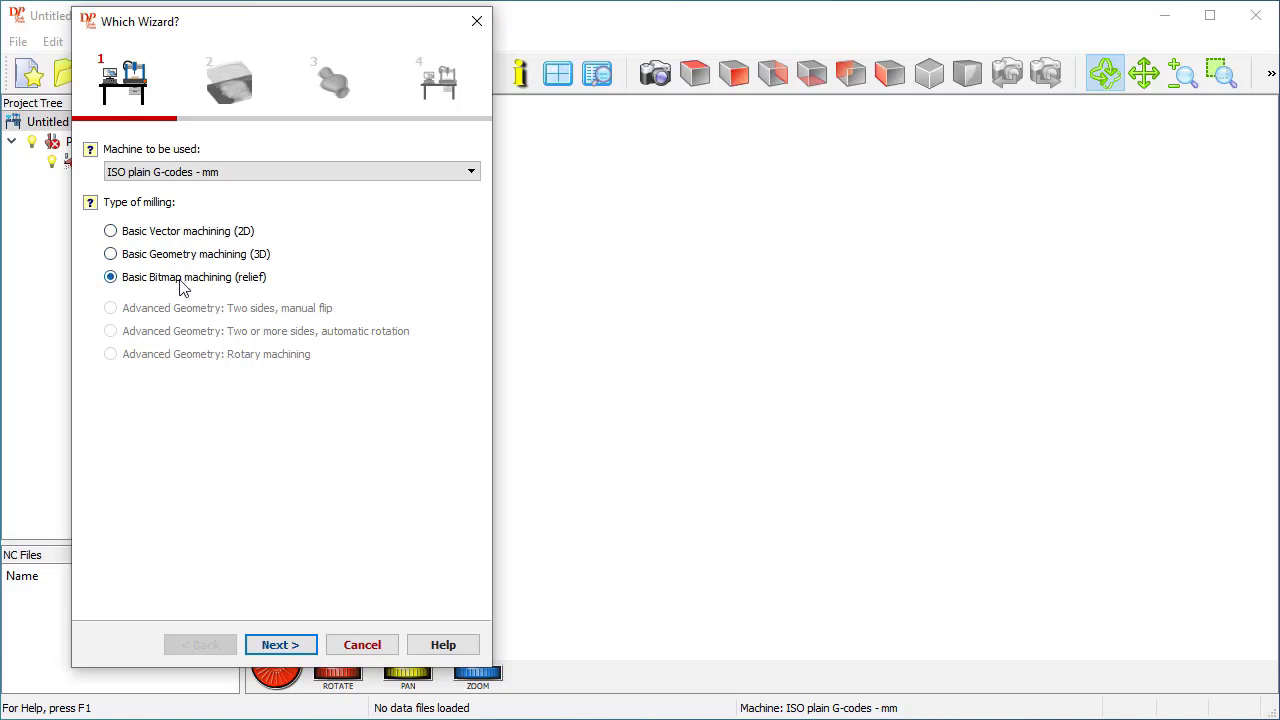
click(300, 650)
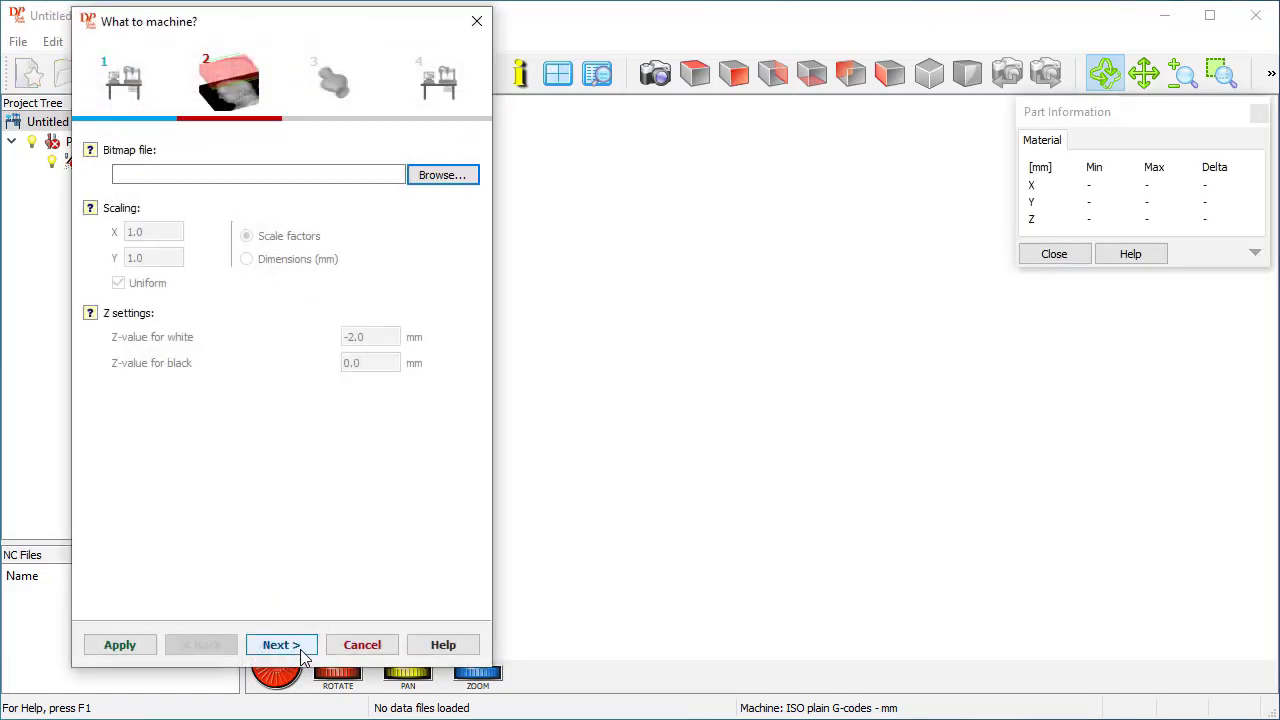
Step: Load XYZlogo.png as the relief bitmap
click(443, 176)
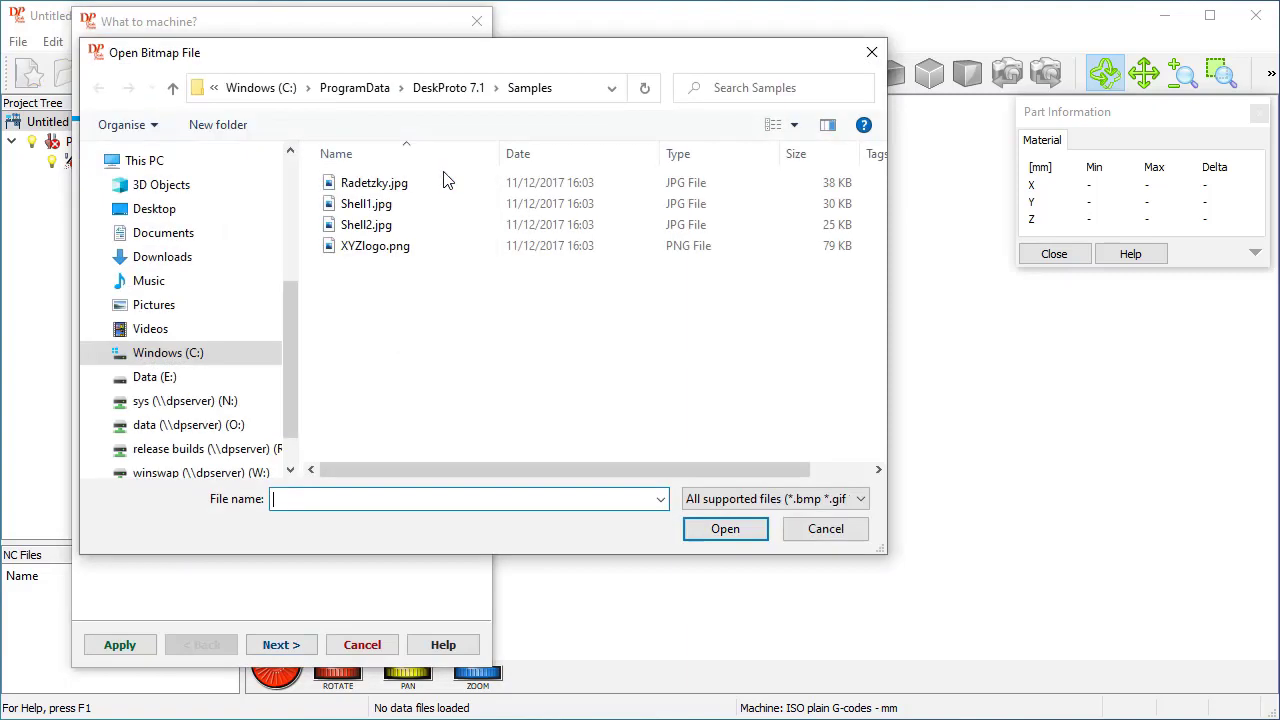
click(368, 254)
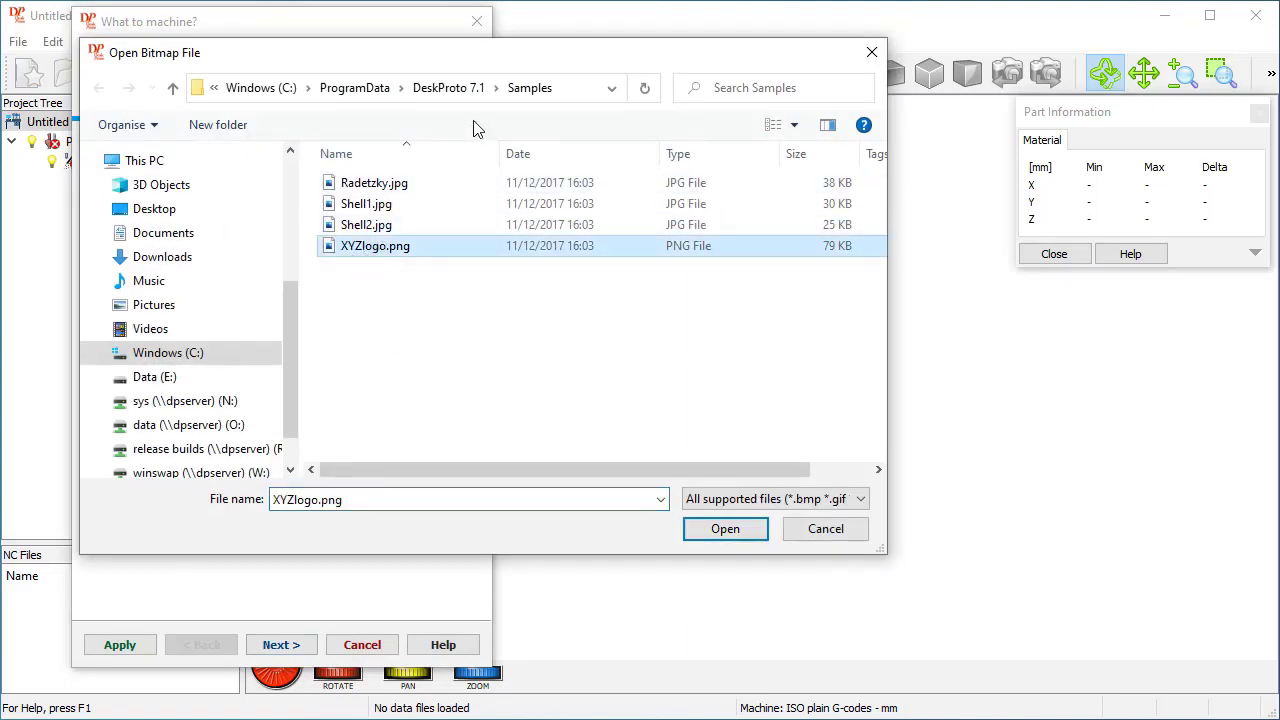
click(724, 530)
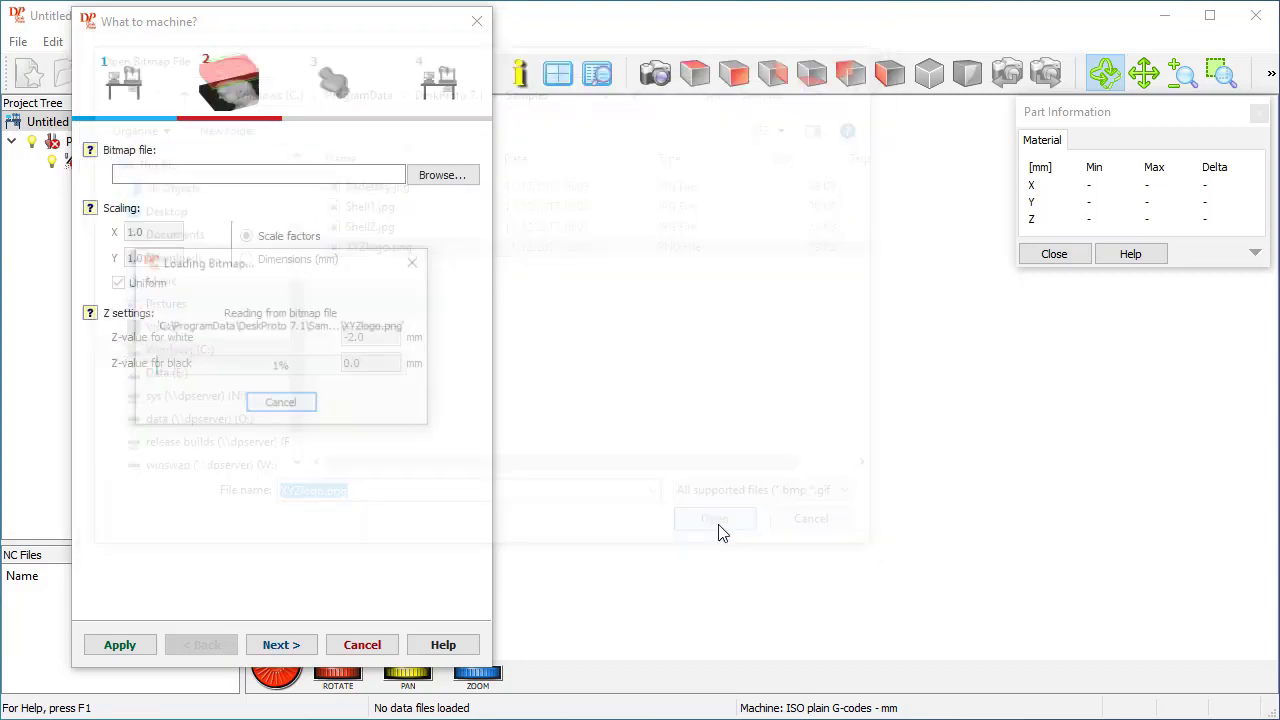
mouse_move(777, 551)
mouse_down()
mouse_move(637, 326)
mouse_move(797, 367)
mouse_move(820, 424)
mouse_up()
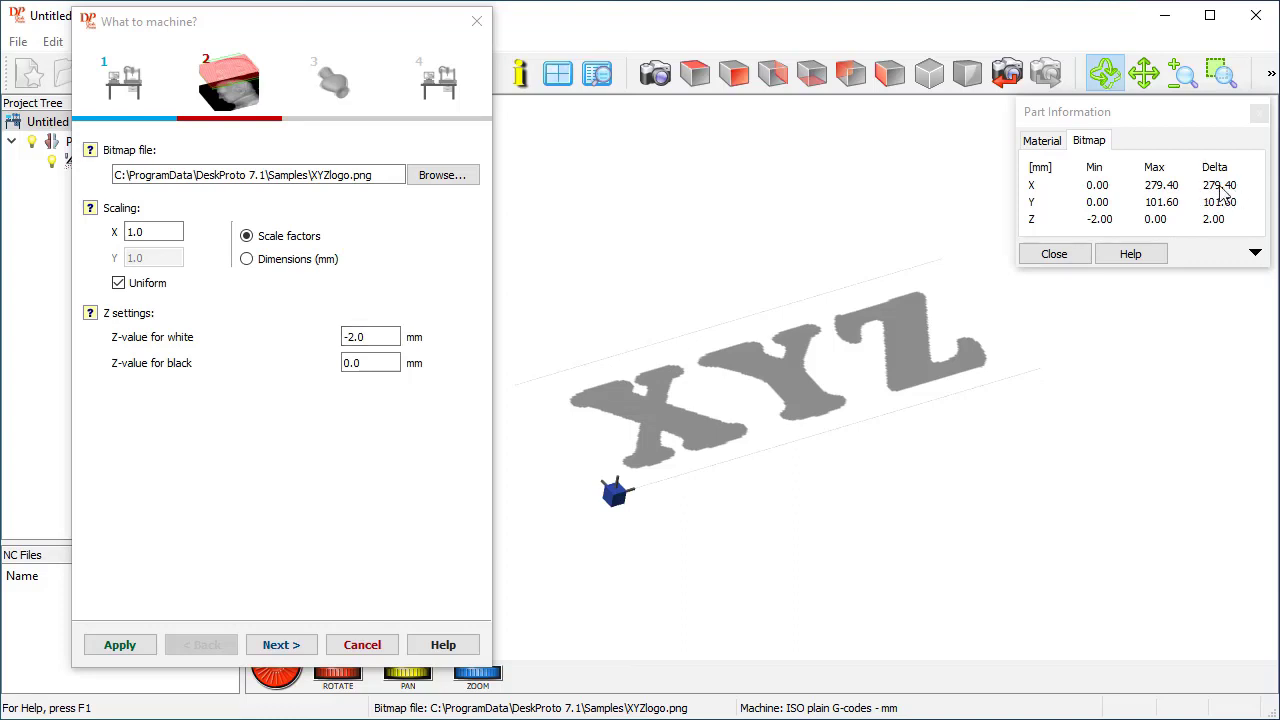
Step: Scale the bitmap in mm dimensions to 100 mm wide (36.36 mm tall)
click(246, 260)
double_click(150, 232)
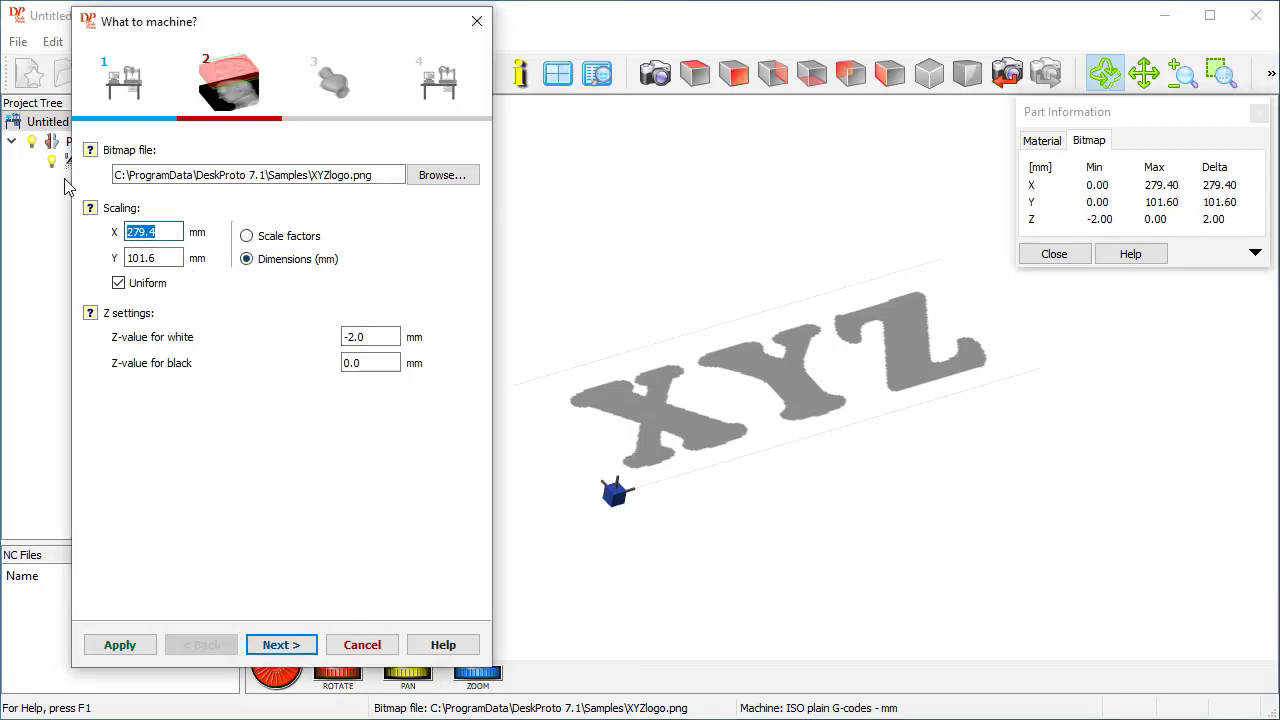
text(100)
Step: Set the finishing cutter to a 2 mm diameter ball nose (radius 1)
click(283, 645)
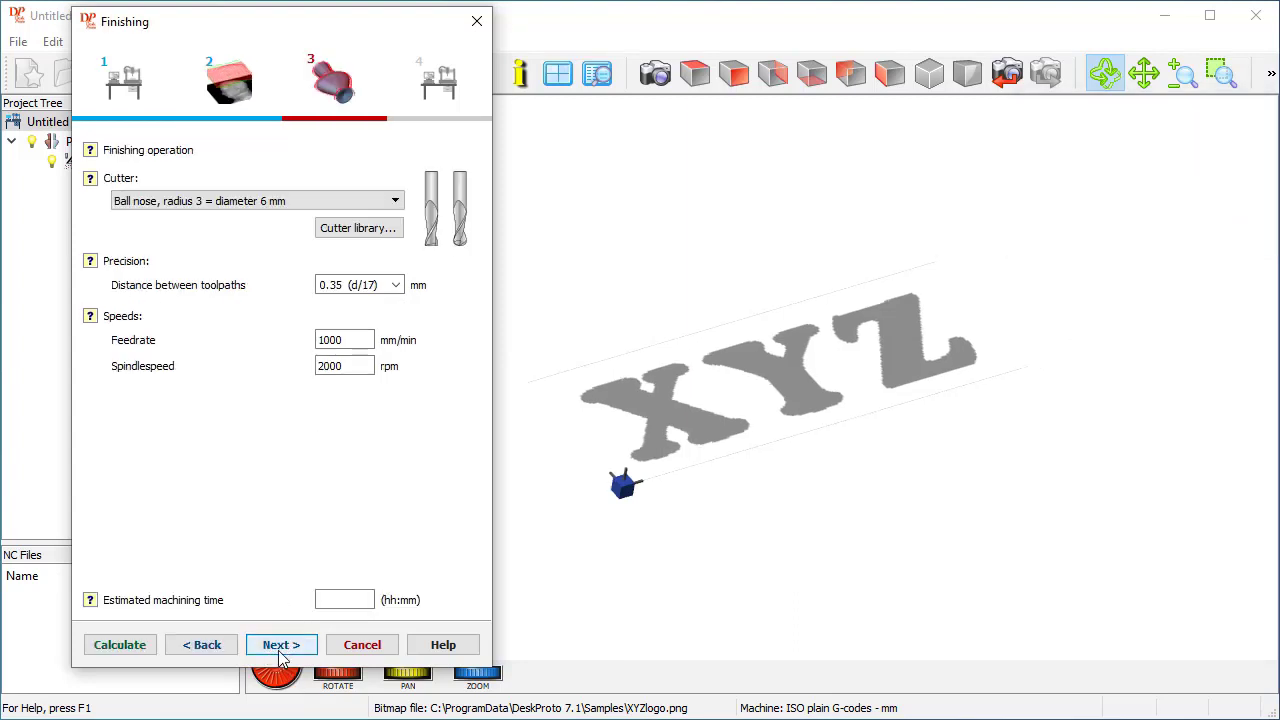
click(270, 205)
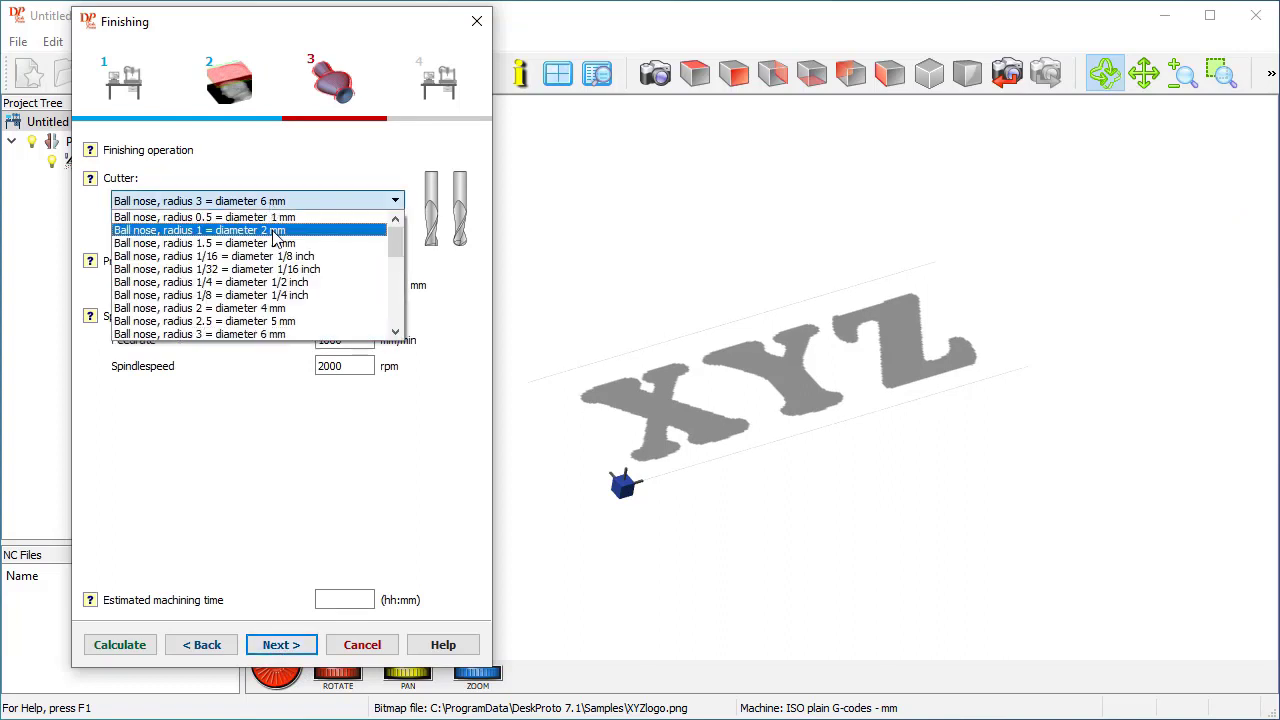
click(275, 232)
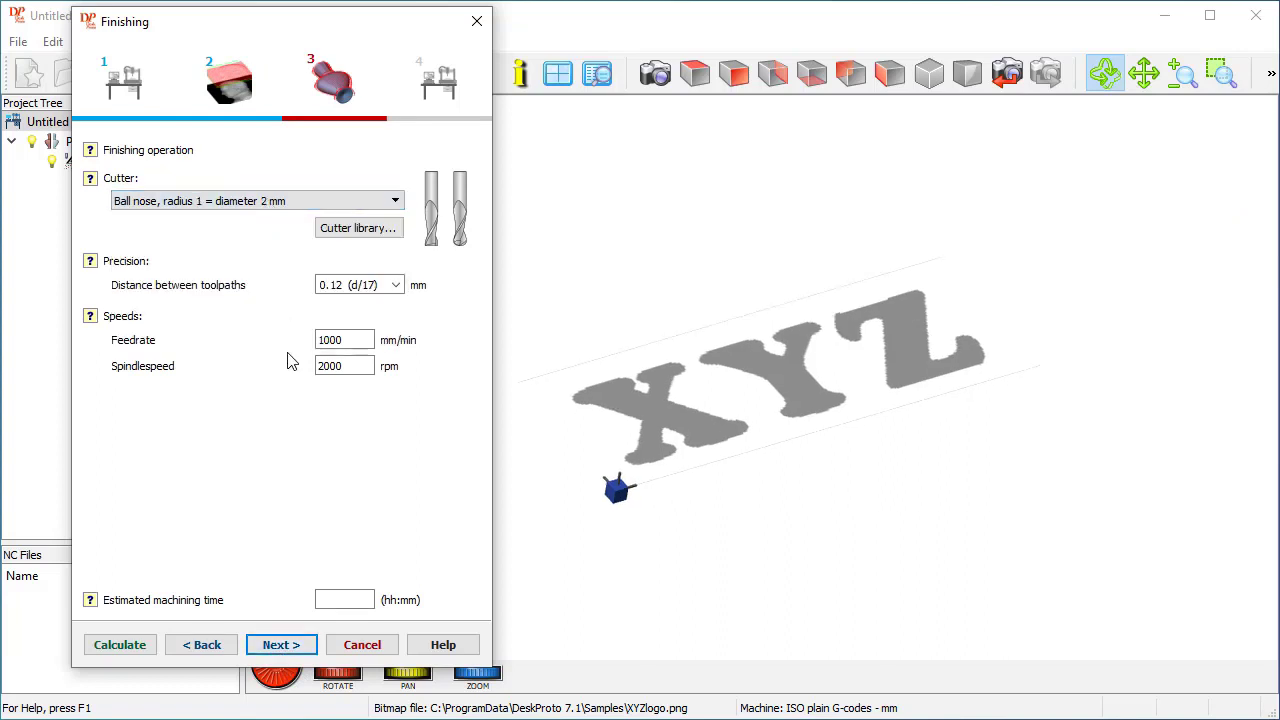
Step: Calculate the finishing toolpaths, estimated at 1:07 machining time
click(120, 645)
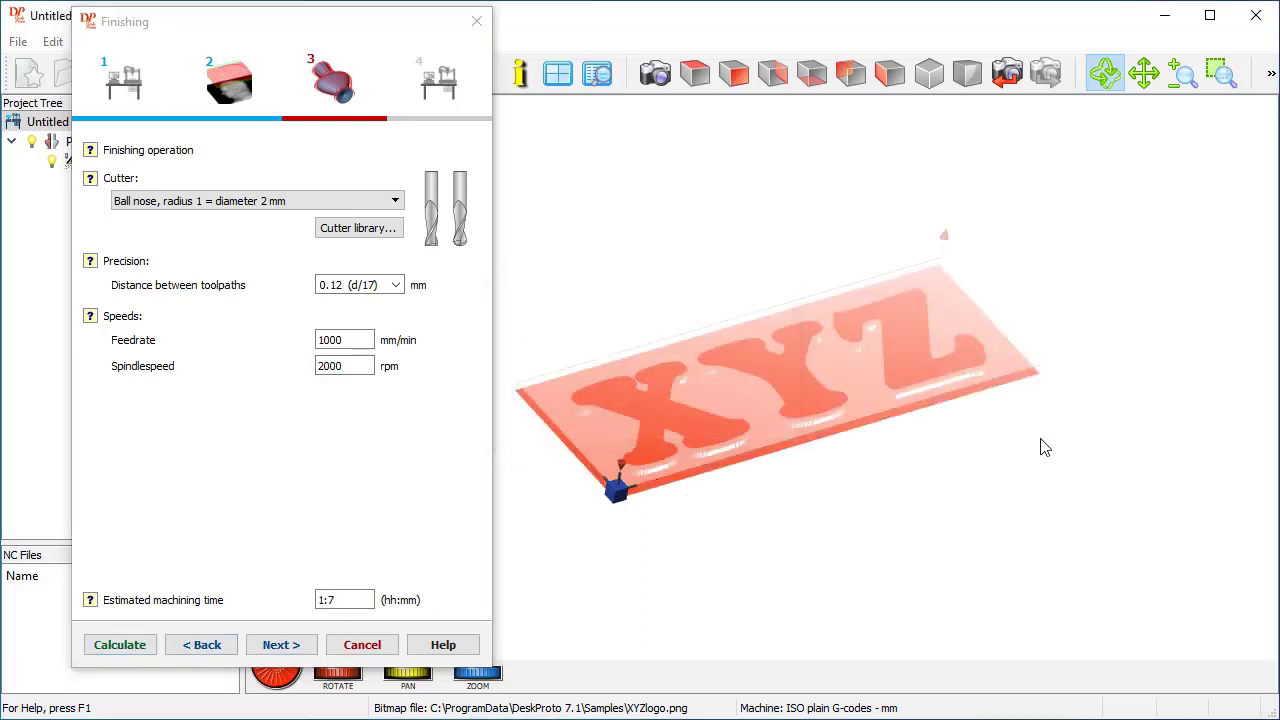
scroll(733, 435, up, 3)
scroll(733, 435, up, 3)
scroll(735, 440, down, 3)
scroll(757, 420, down, 2)
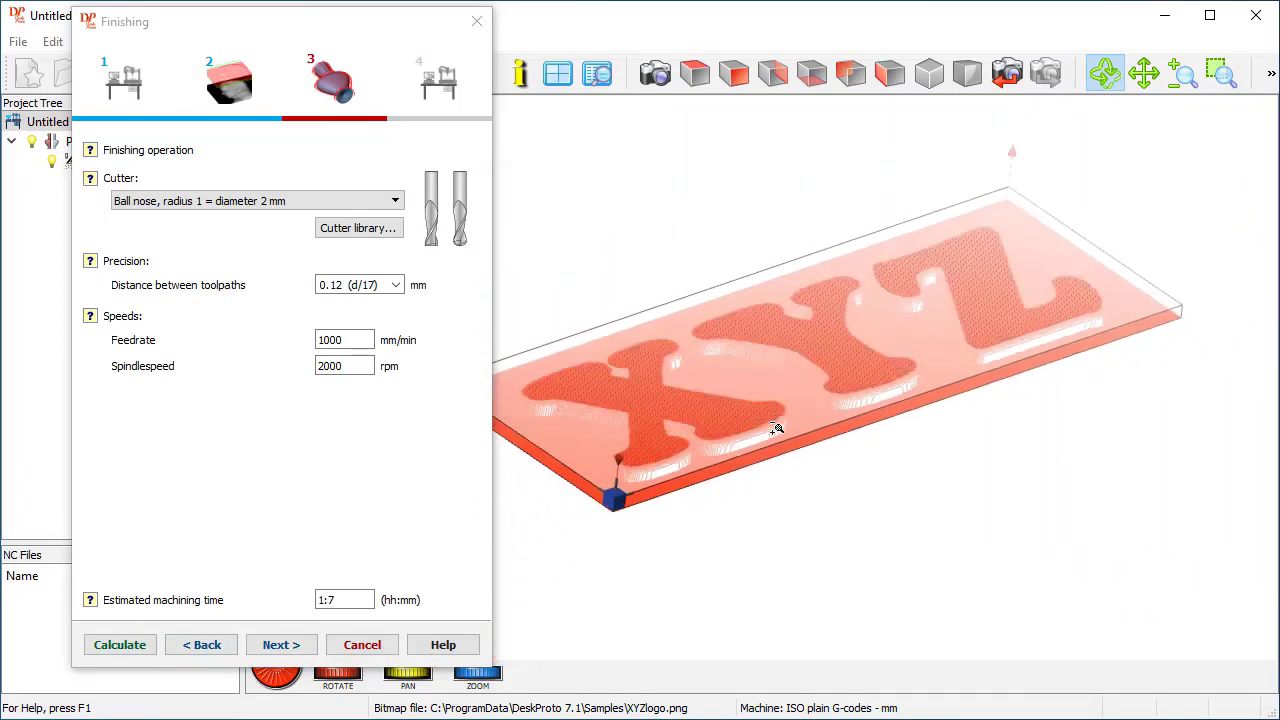
click(284, 645)
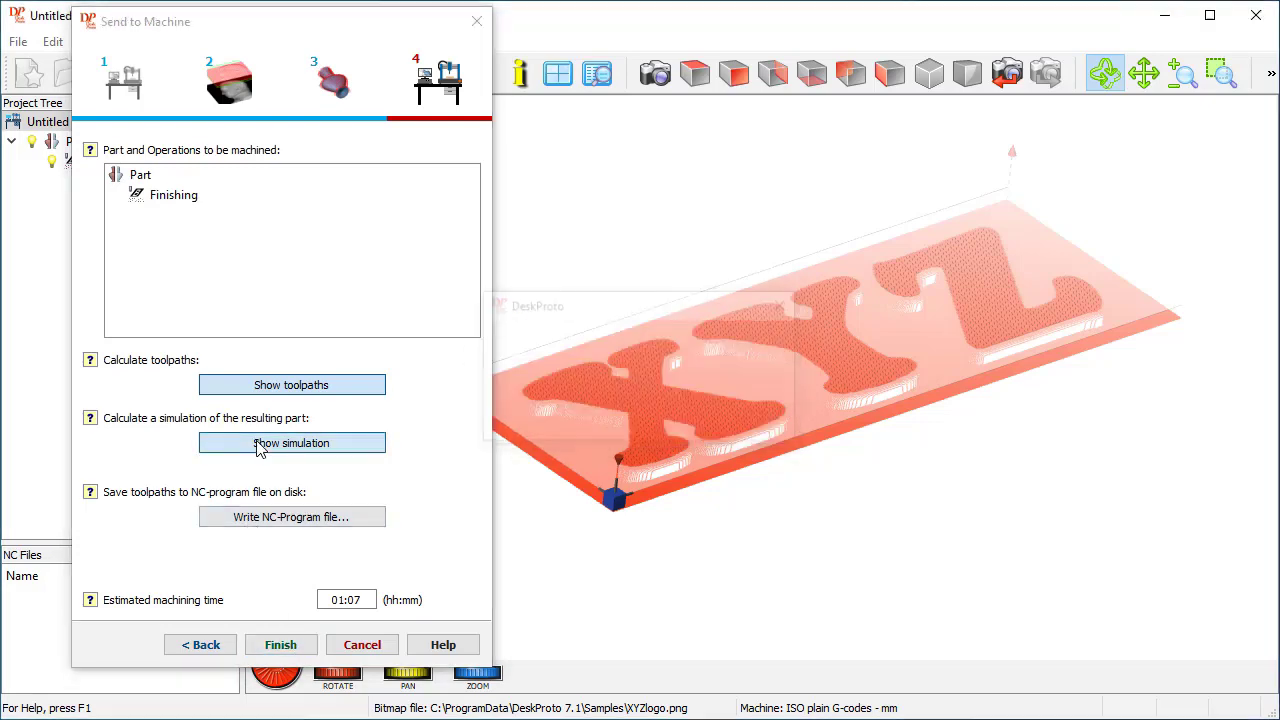
Step: Show the milled XYZ logo plate simulation and inspect it from several angles
click(255, 444)
mouse_move(729, 489)
mouse_down()
mouse_move(759, 504)
mouse_move(657, 545)
mouse_move(689, 474)
mouse_up()
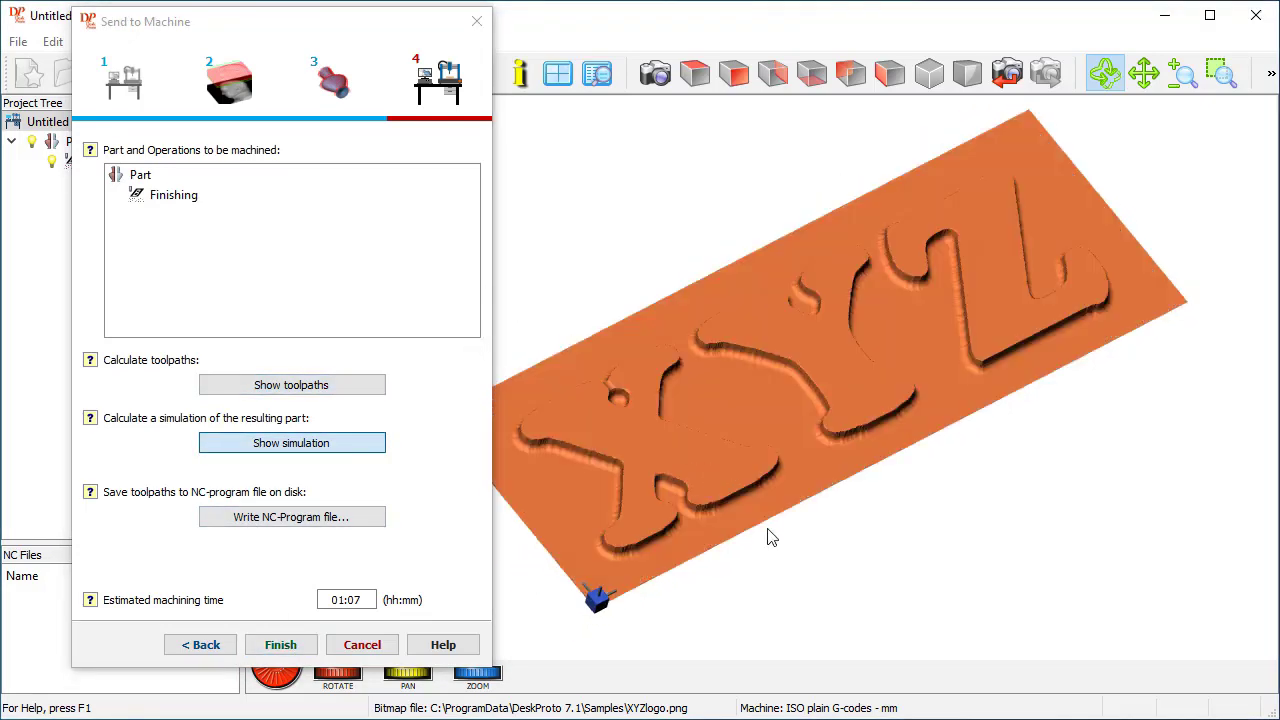
drag(766, 534, 797, 560)
scroll(580, 404, up, 5)
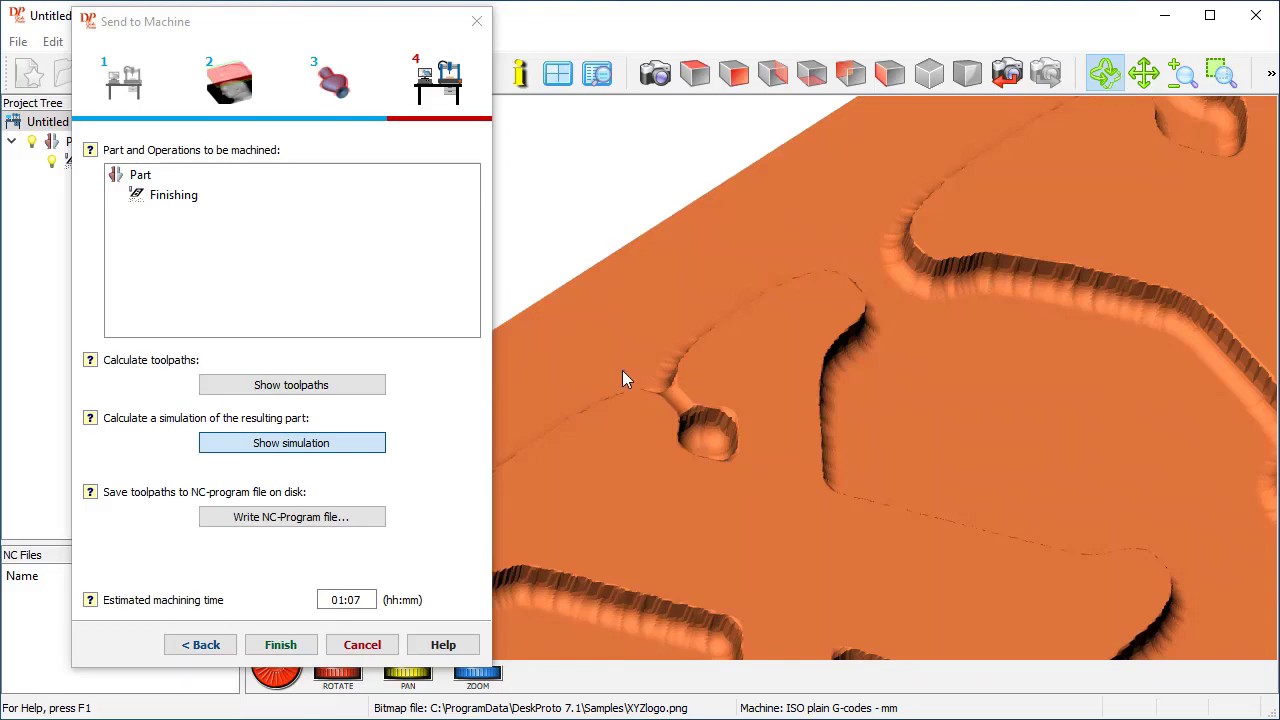
scroll(708, 375, down, 3)
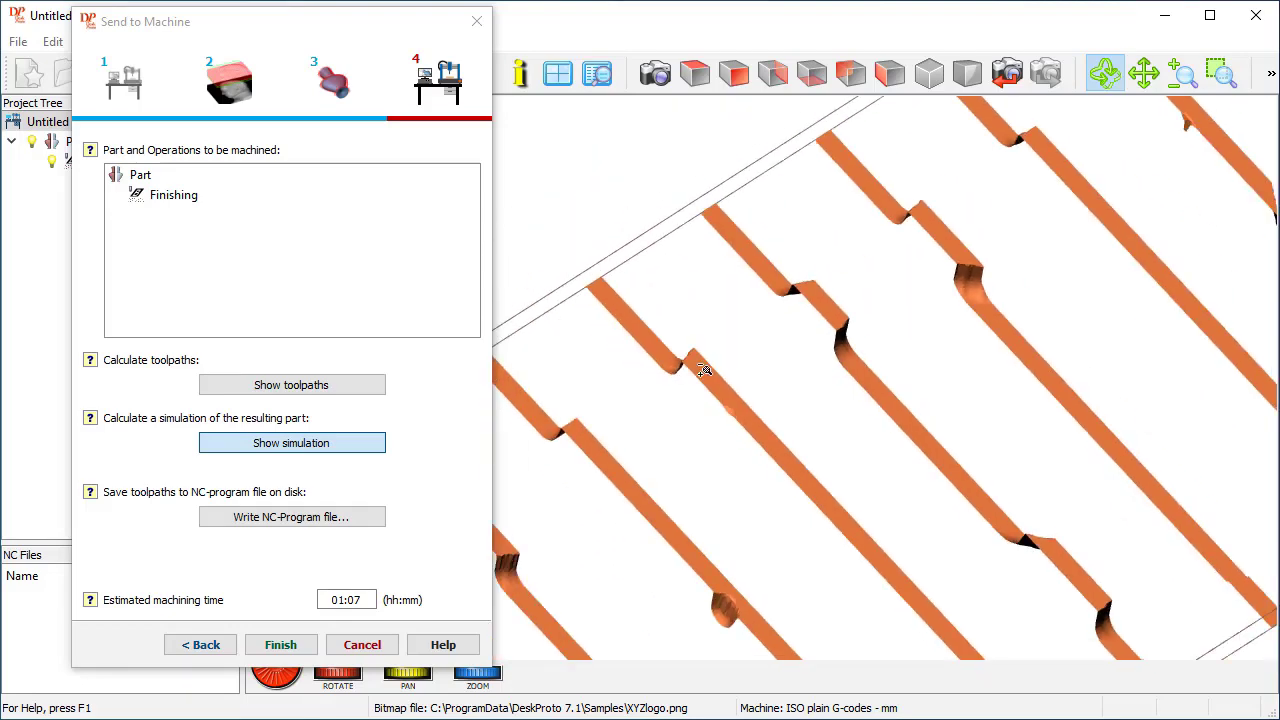
drag(764, 428, 929, 351)
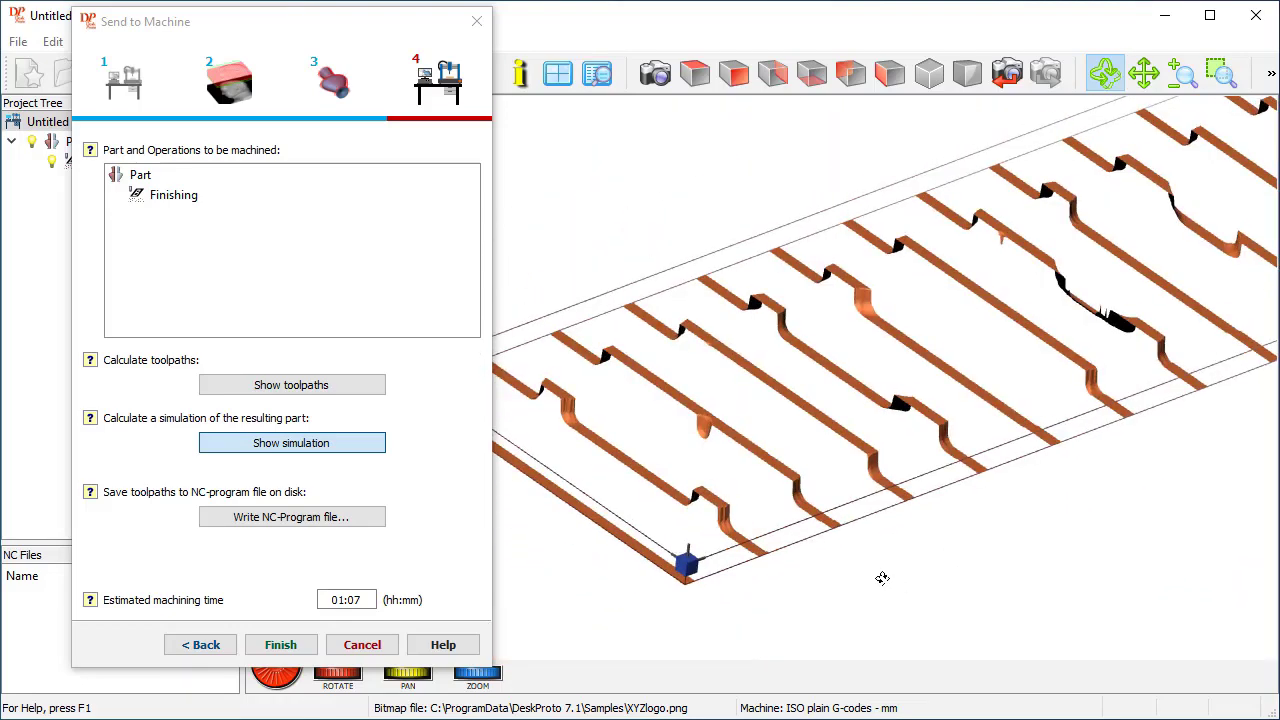
drag(1128, 367, 832, 596)
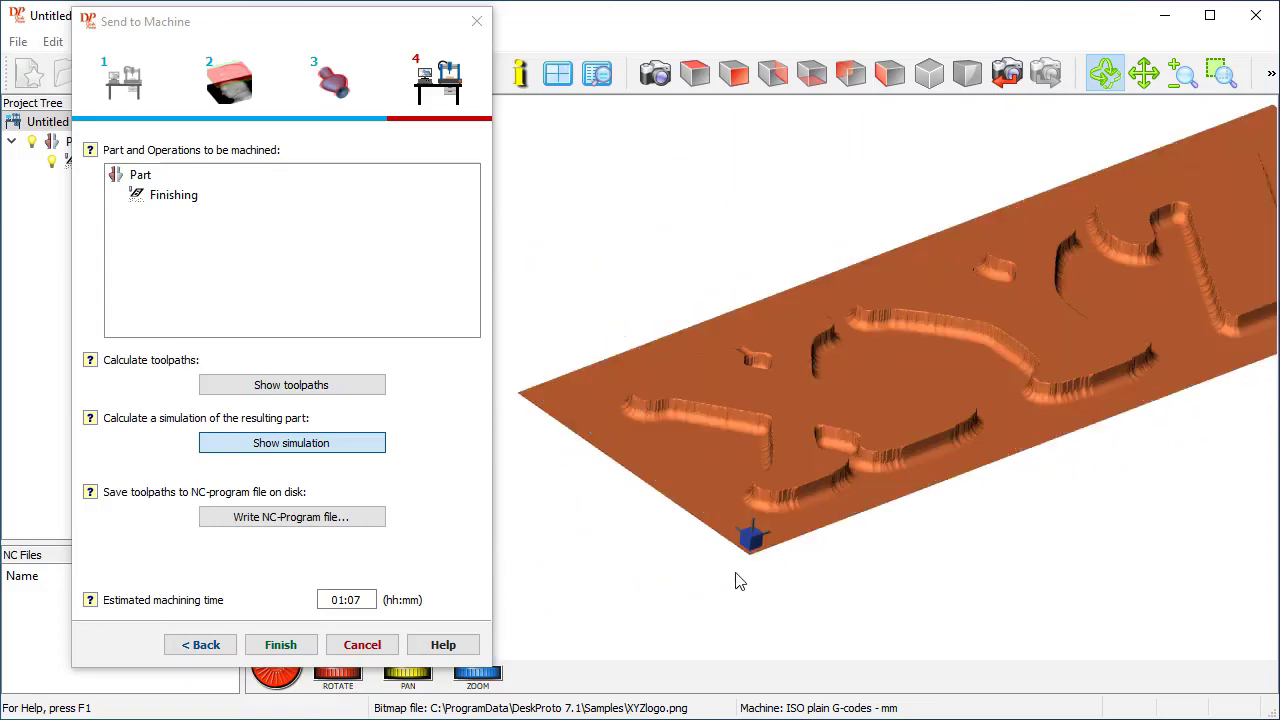
drag(742, 577, 737, 641)
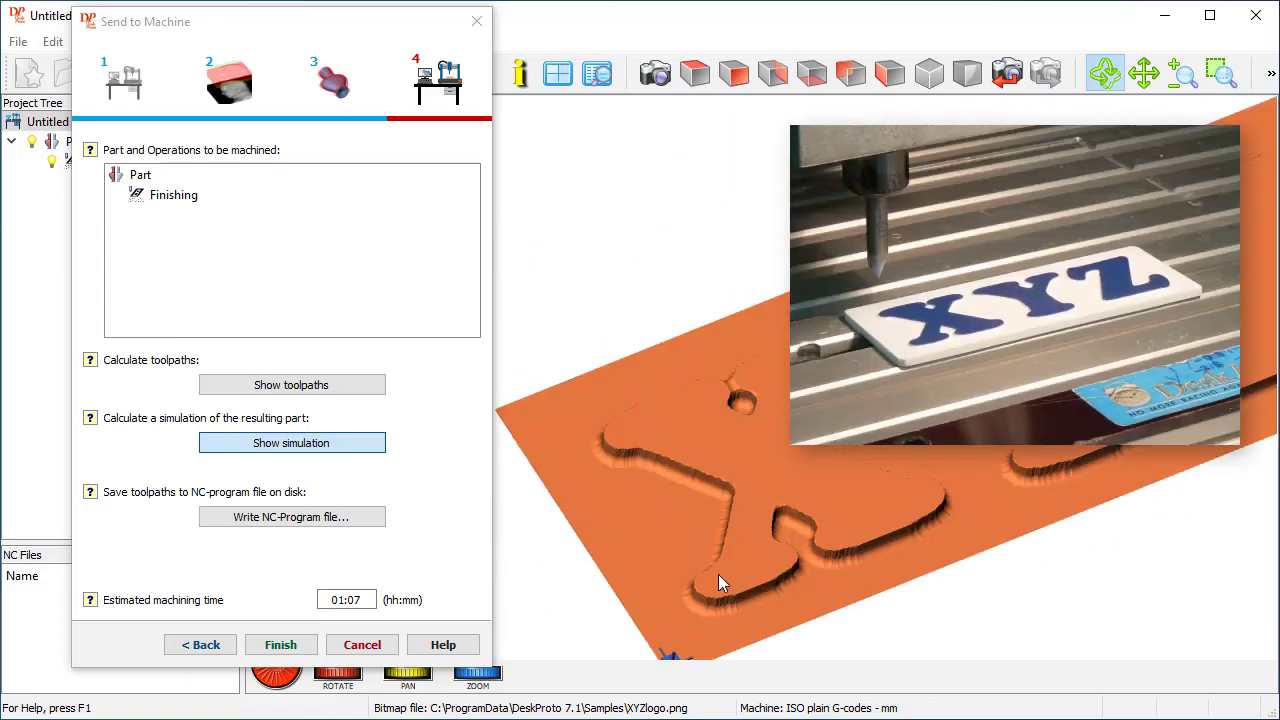